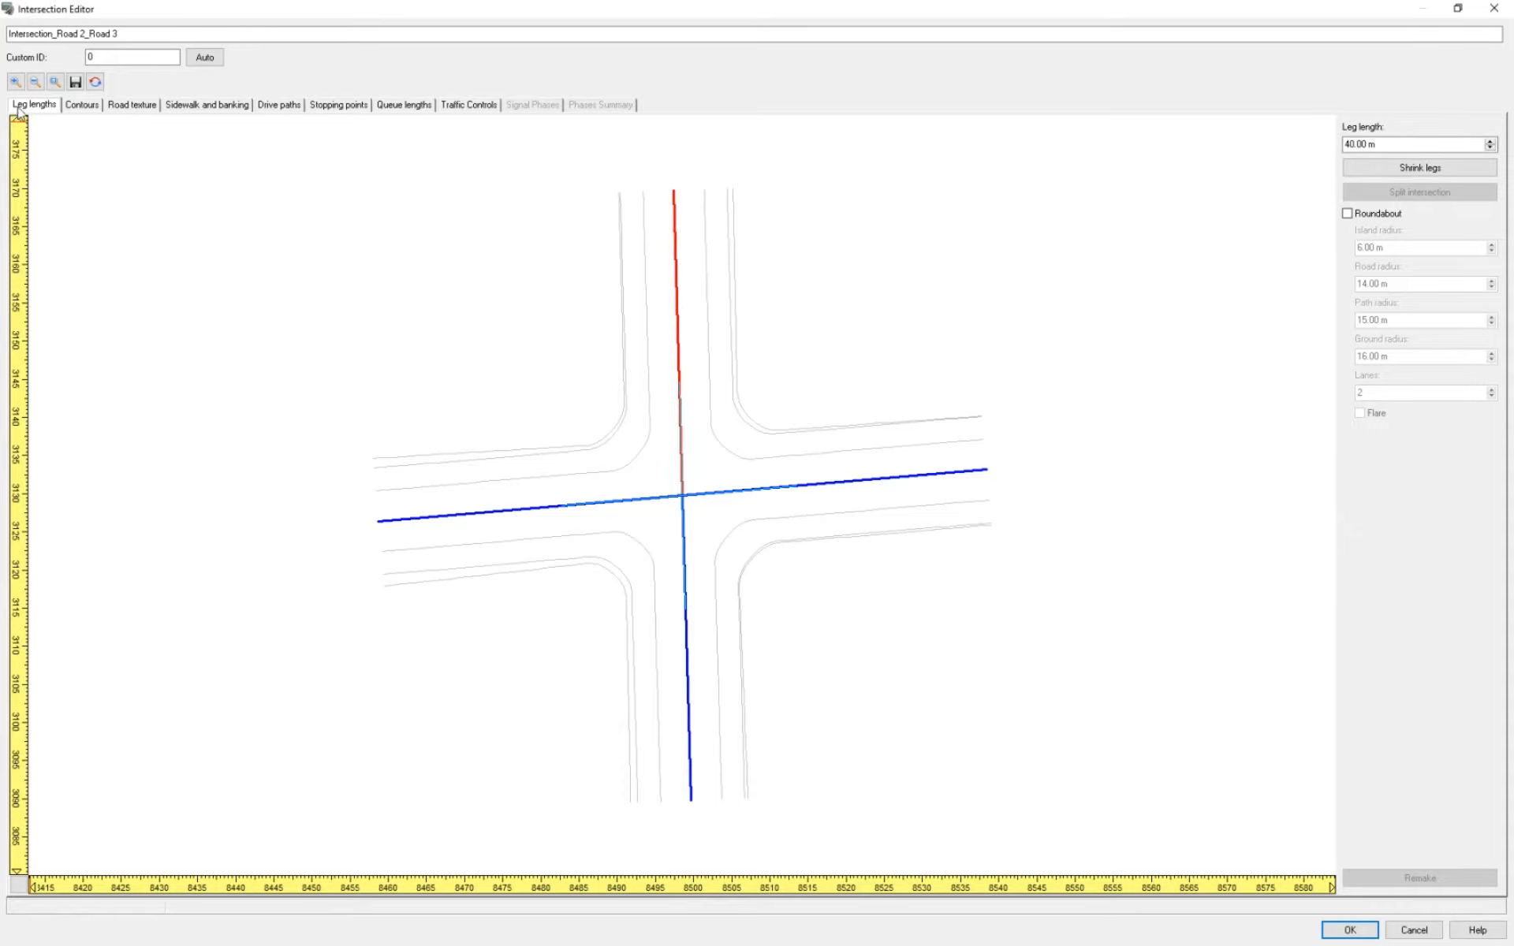
Step: Shift the road contour point at the north end of the intersection's north-west corner curve slightly west
click(79, 106)
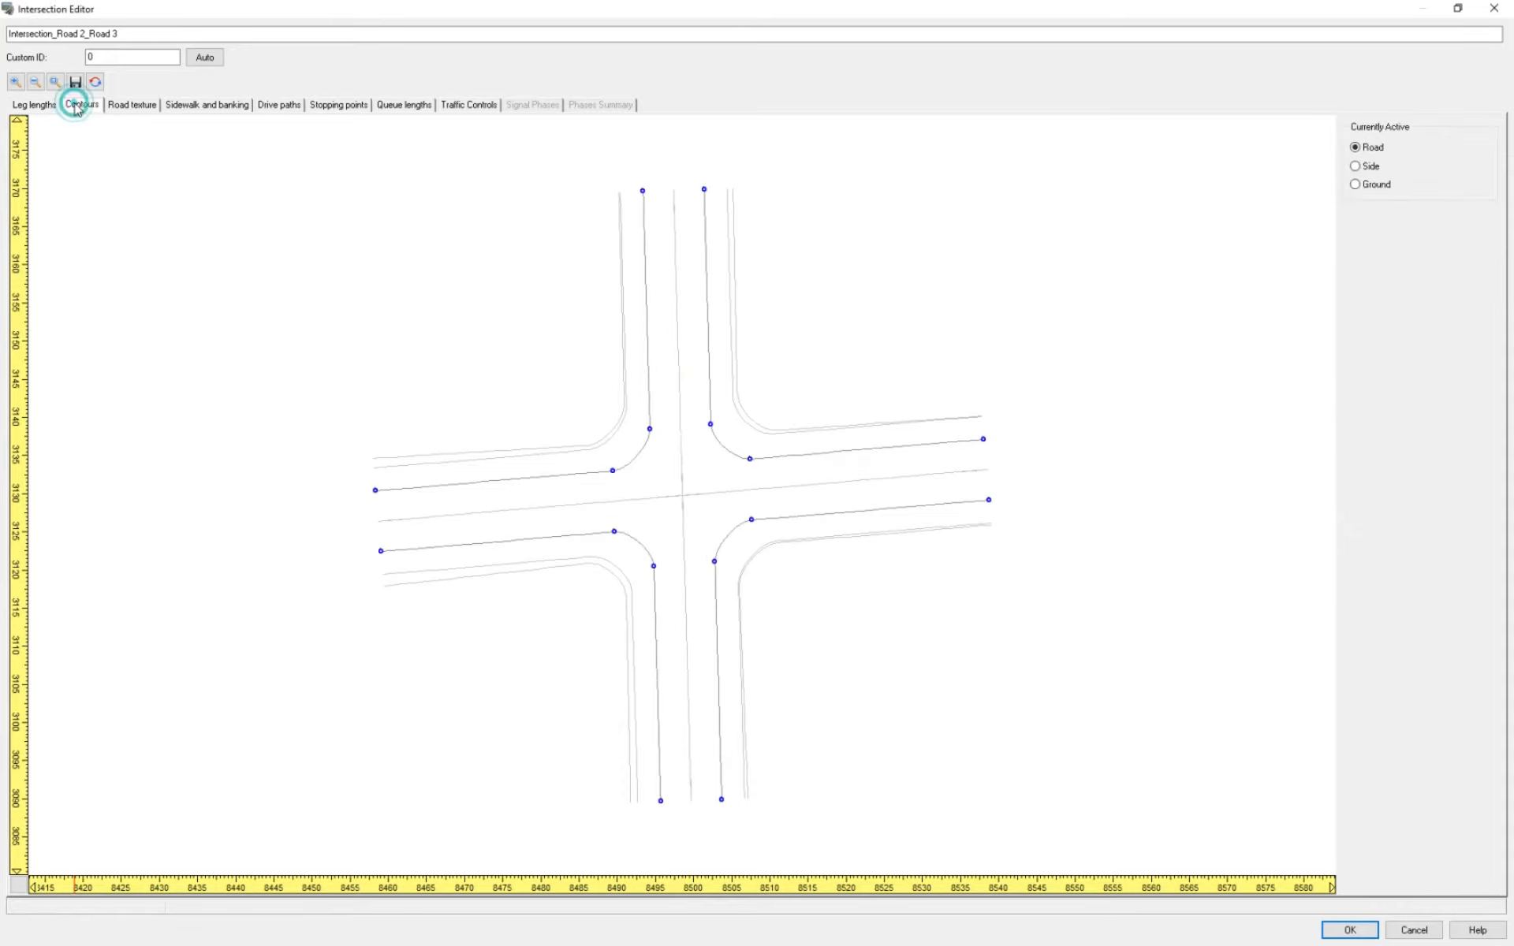
click(650, 431)
drag(653, 434, 648, 431)
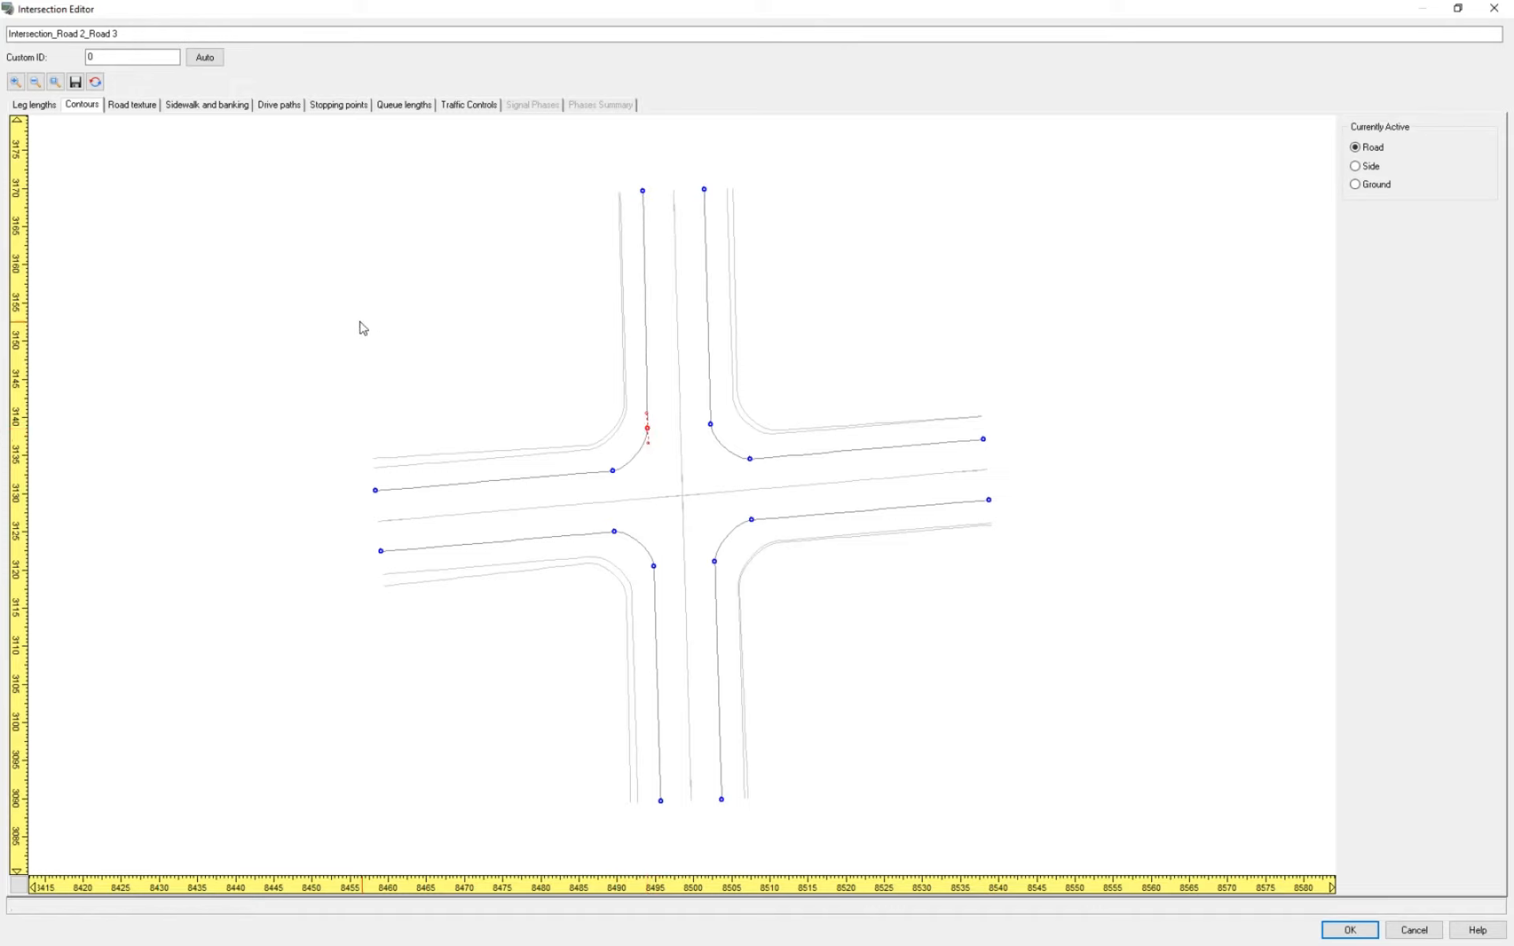
Step: Set the export bitmap resolution of the intersection's road texture to 2048 x 2048
click(131, 105)
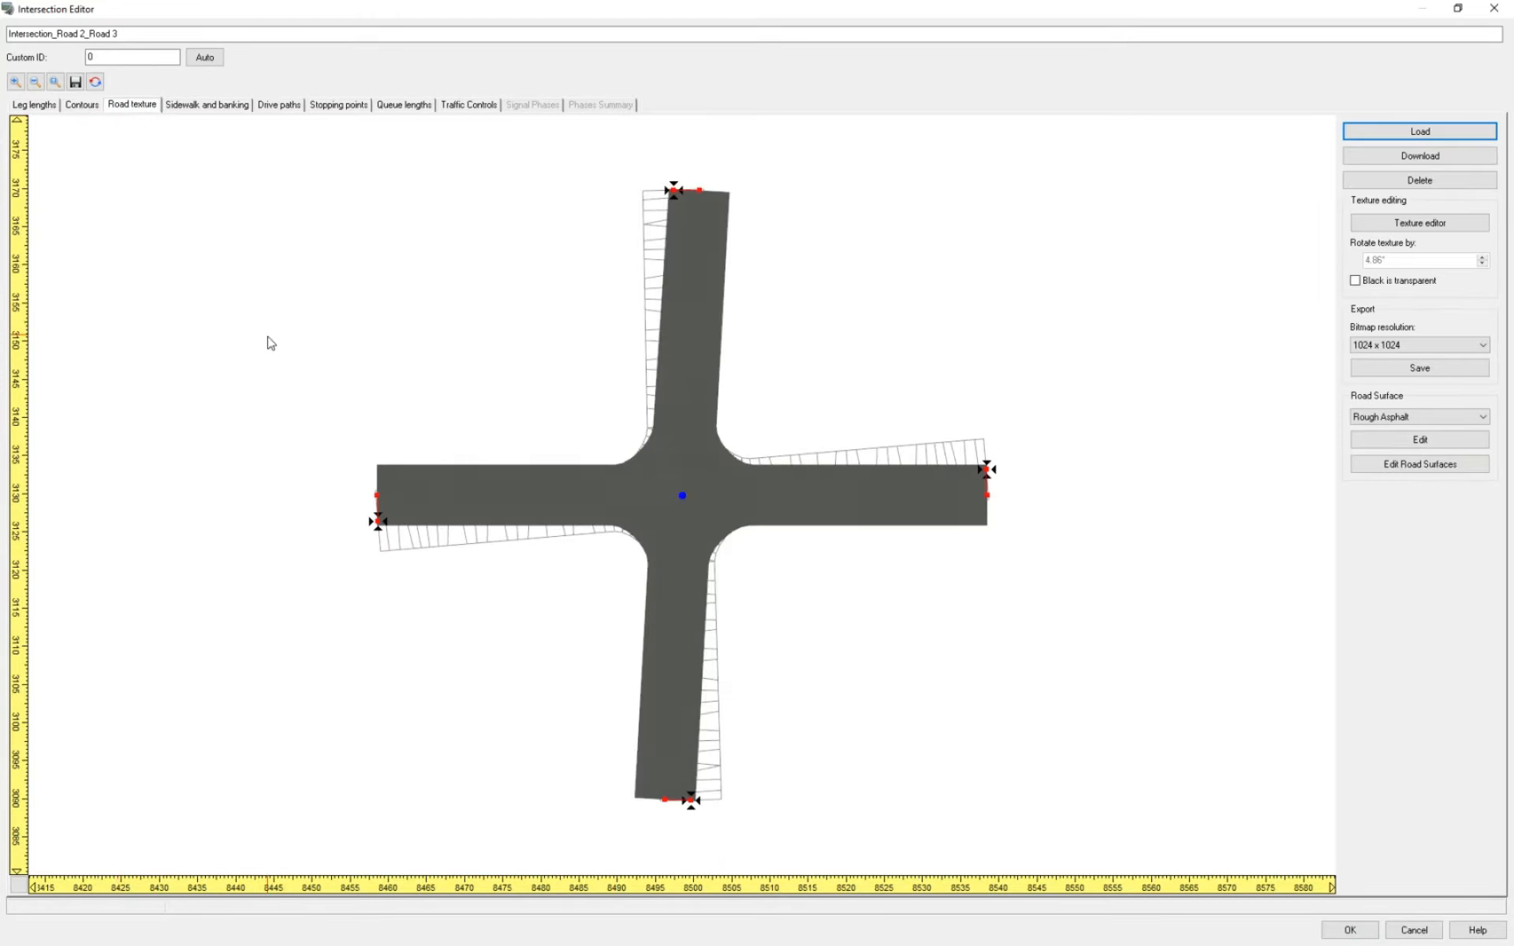
click(1371, 347)
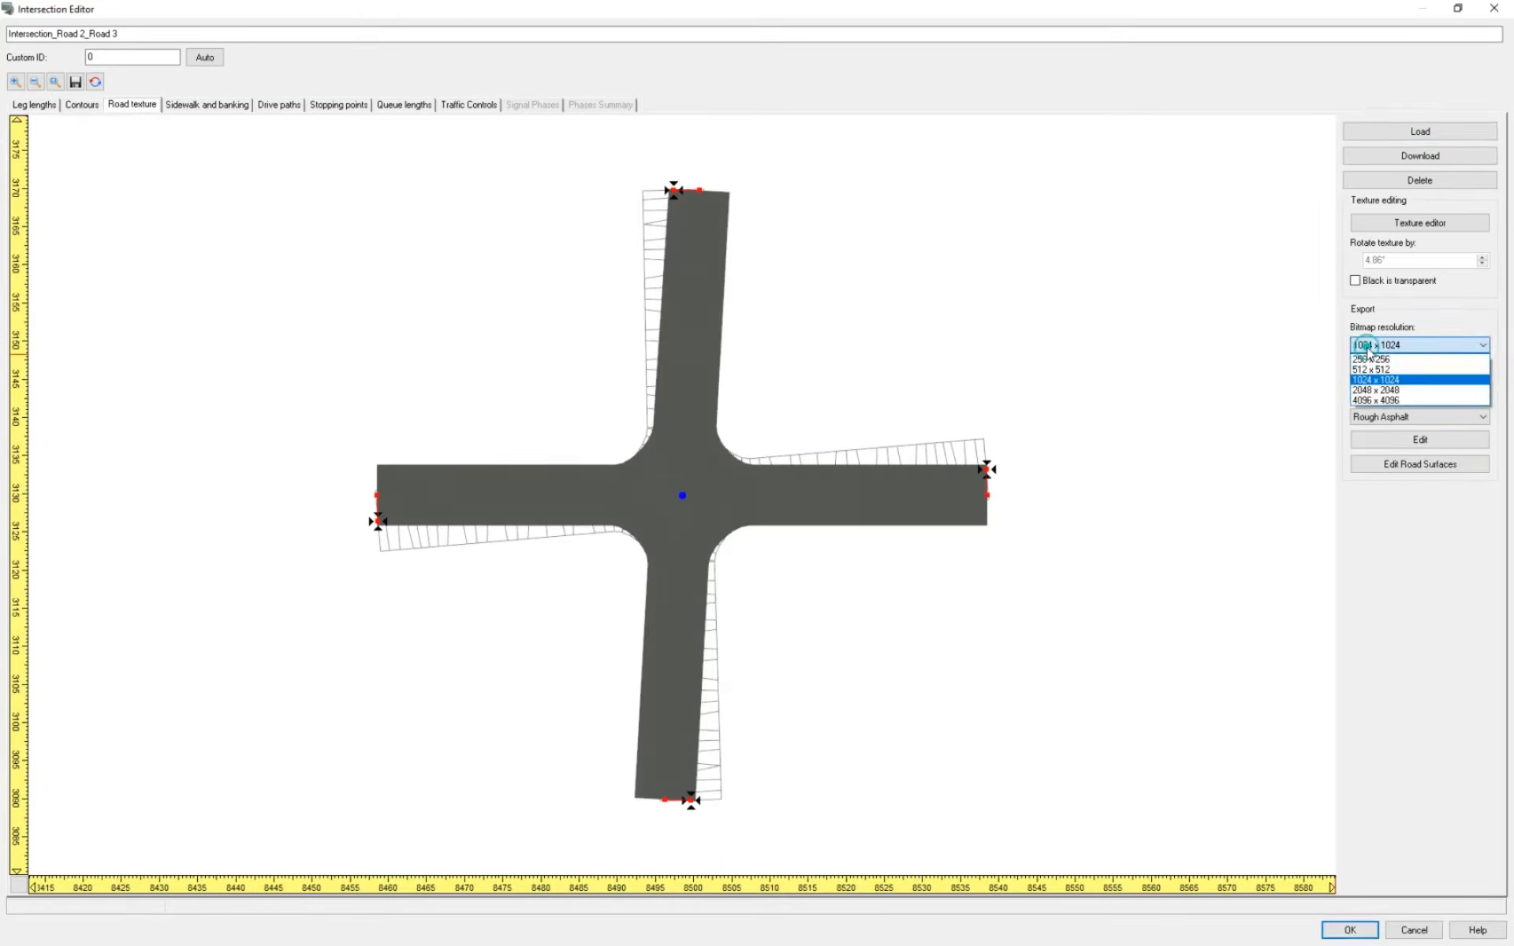
click(1375, 390)
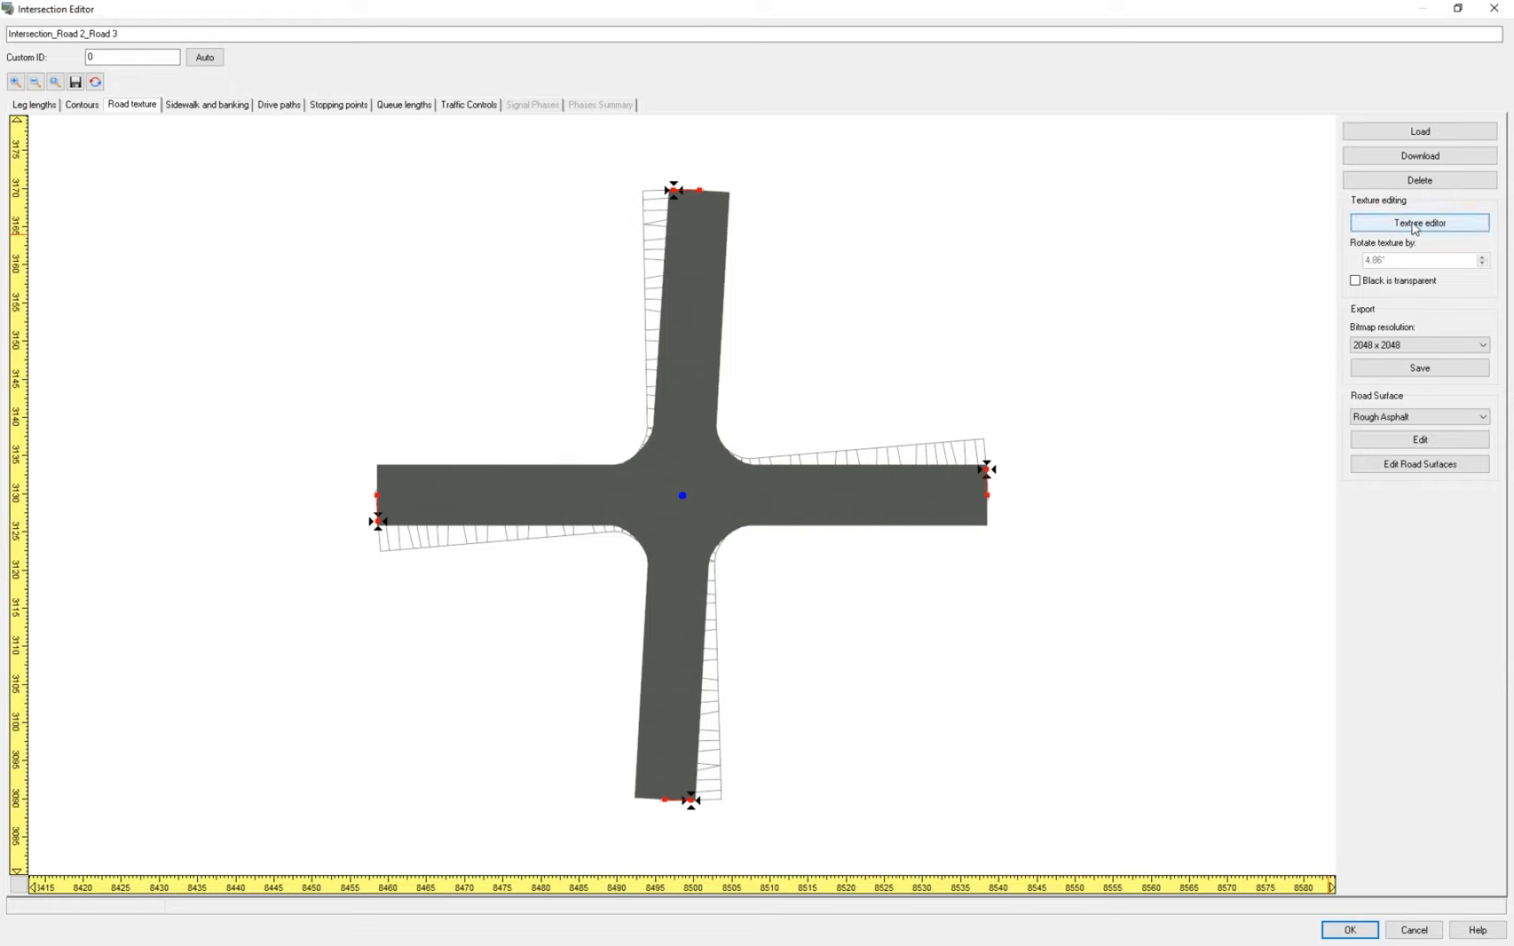
Step: Auto-generate the road markings in the intersection's texture editor with the default stop line, lane edge, contour and gap line settings
click(1459, 227)
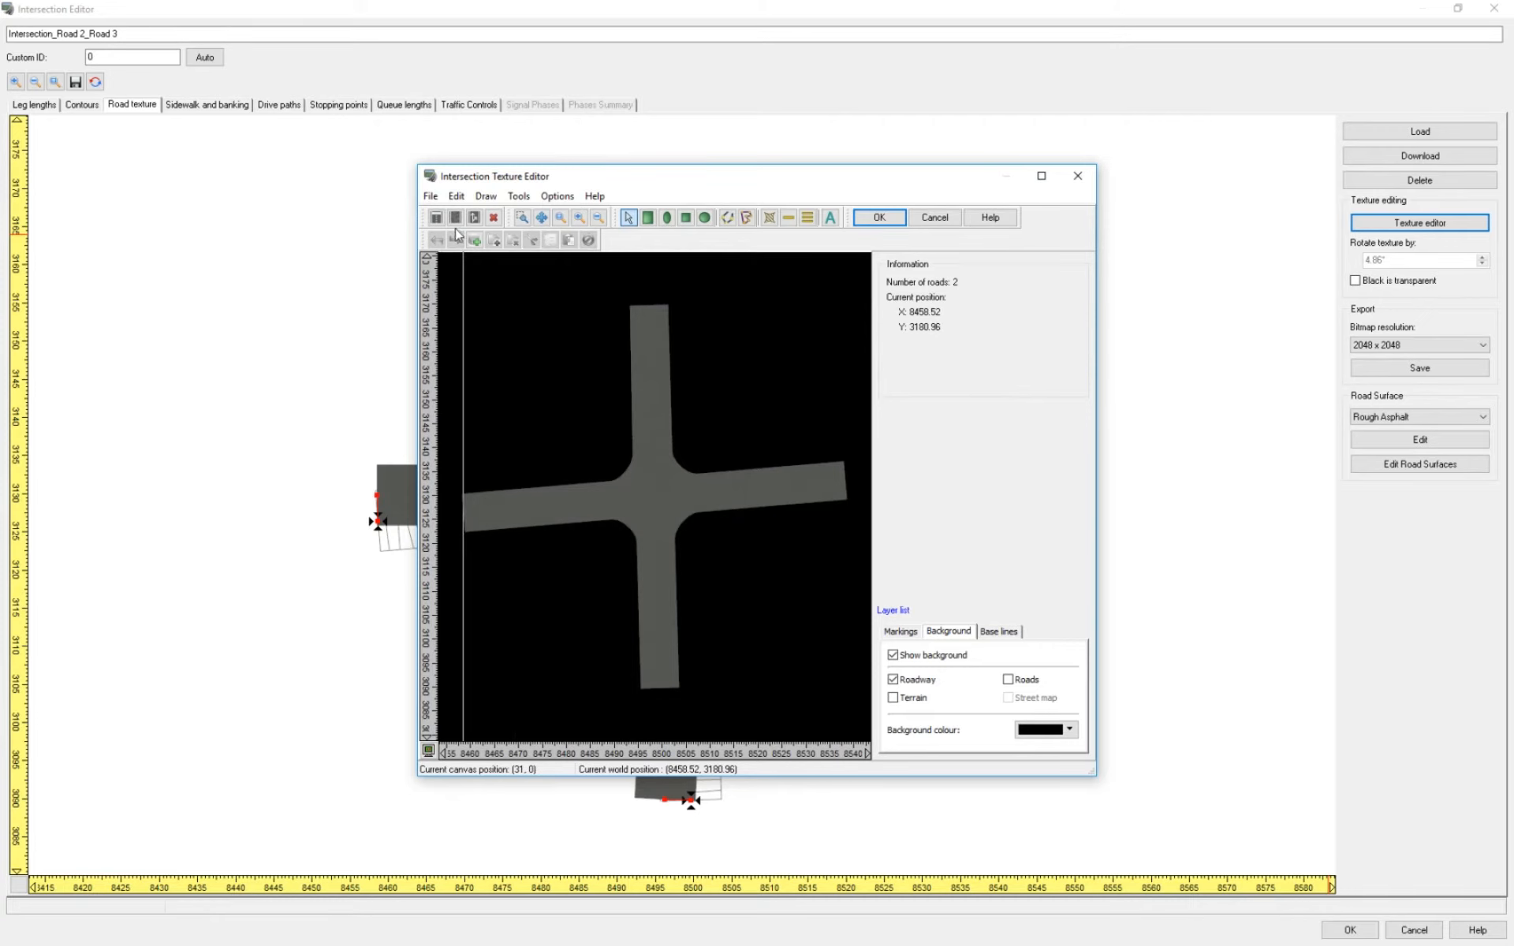
click(436, 218)
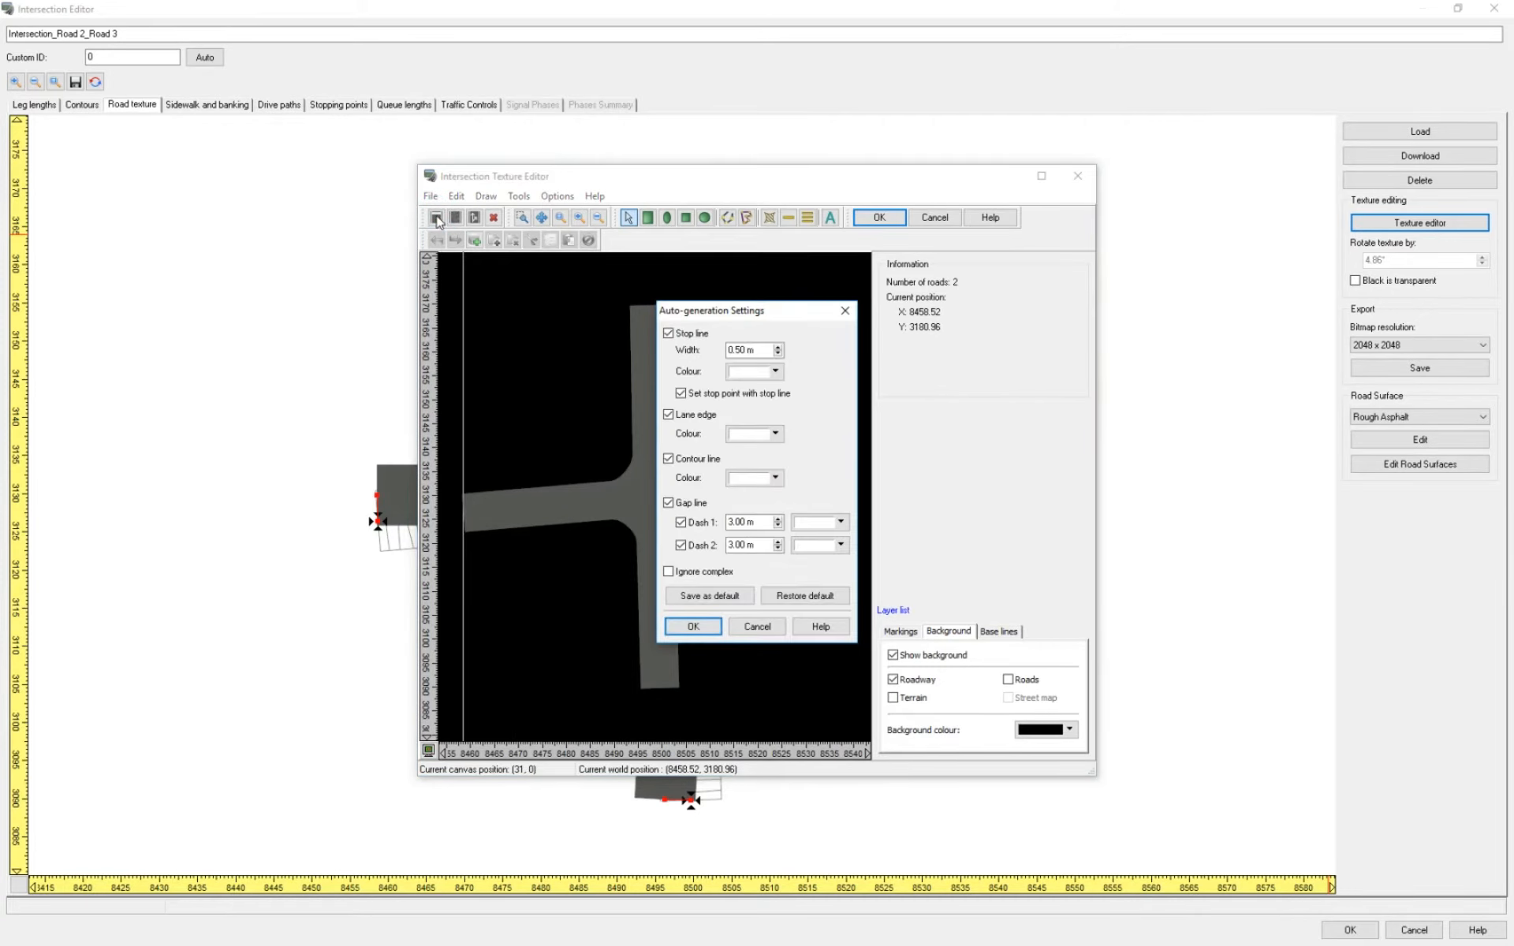
click(692, 626)
click(752, 496)
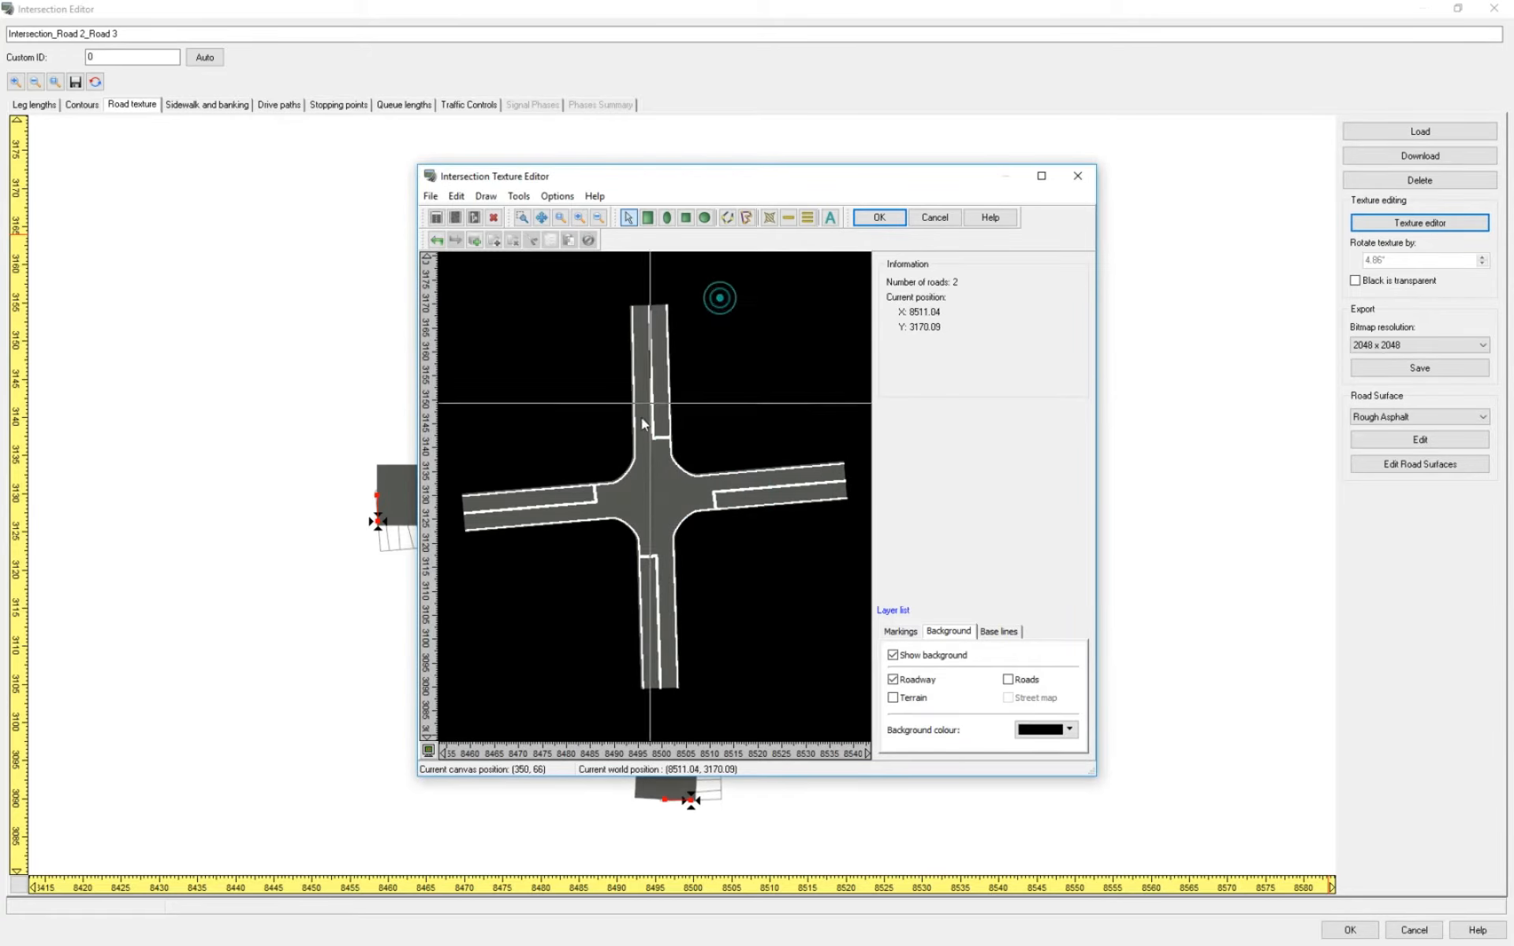
Step: Select the stop line on the north leg to check its placement, and apply the marked texture to the intersection
scroll(678, 438, up, 1)
scroll(678, 437, up, 2)
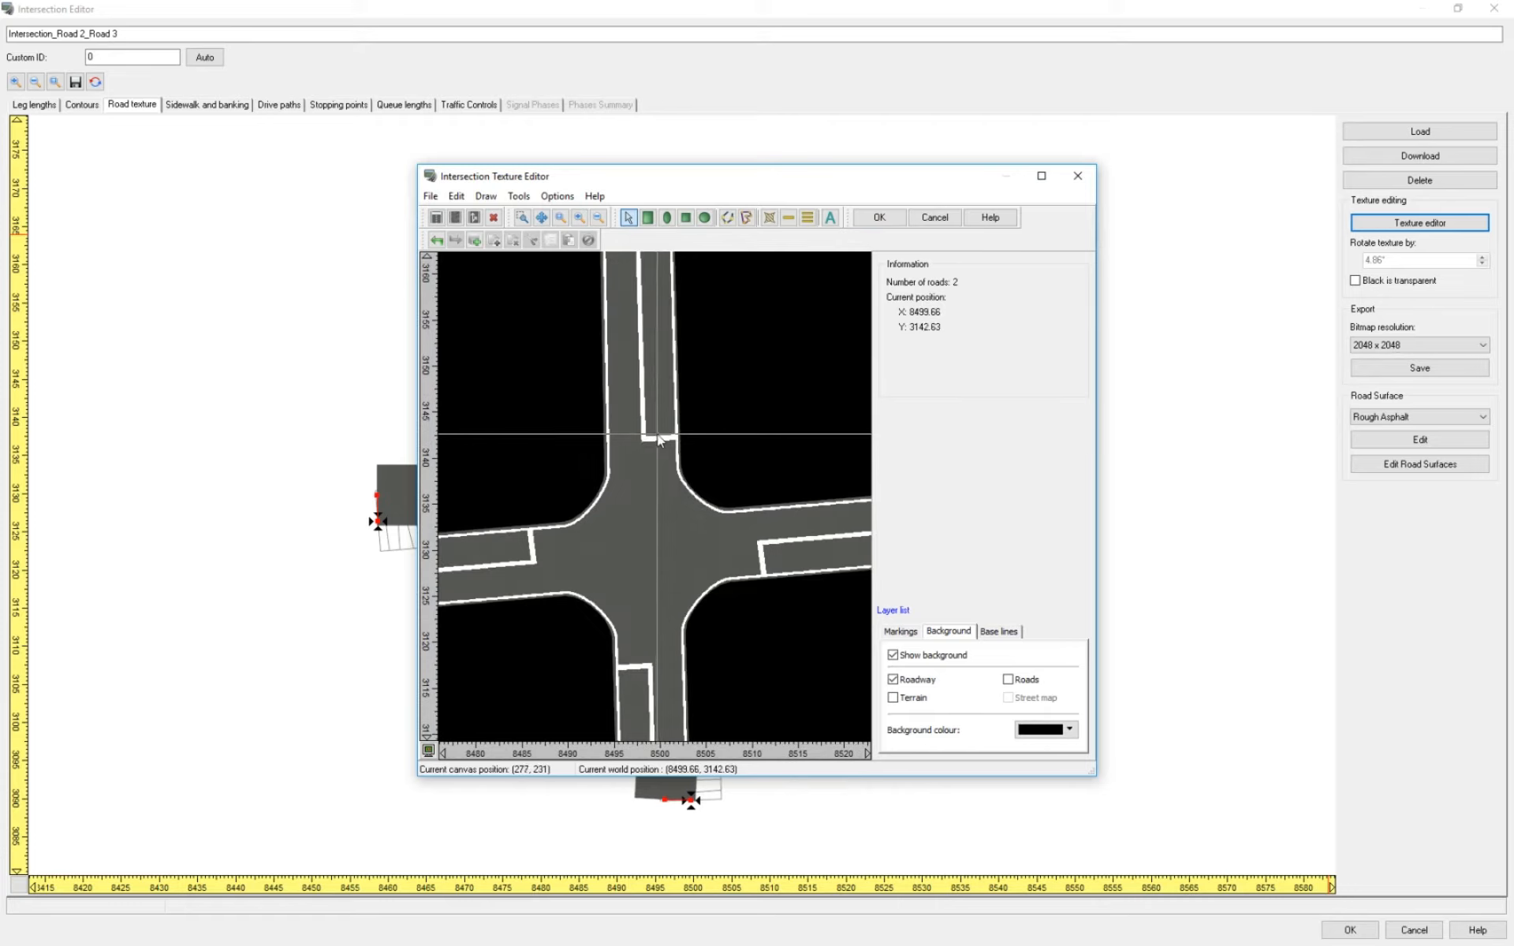
click(664, 438)
scroll(656, 448, up, 5)
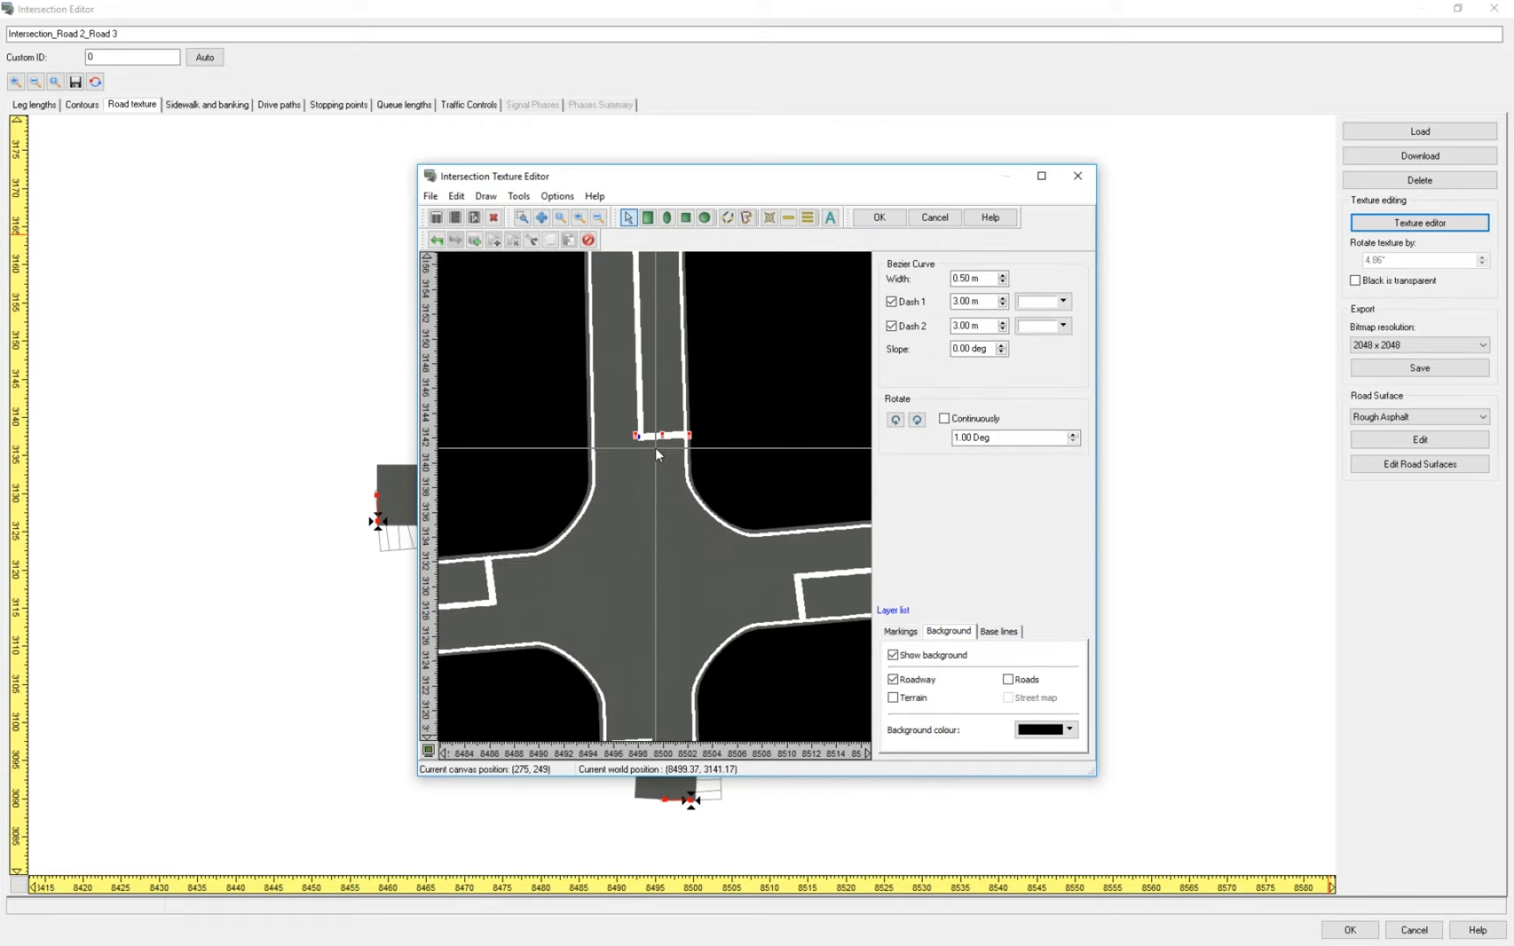
scroll(655, 443, up, 1)
mouse_move(683, 417)
mouse_down()
mouse_move(676, 465)
mouse_move(683, 420)
mouse_up()
scroll(666, 475, down, 4)
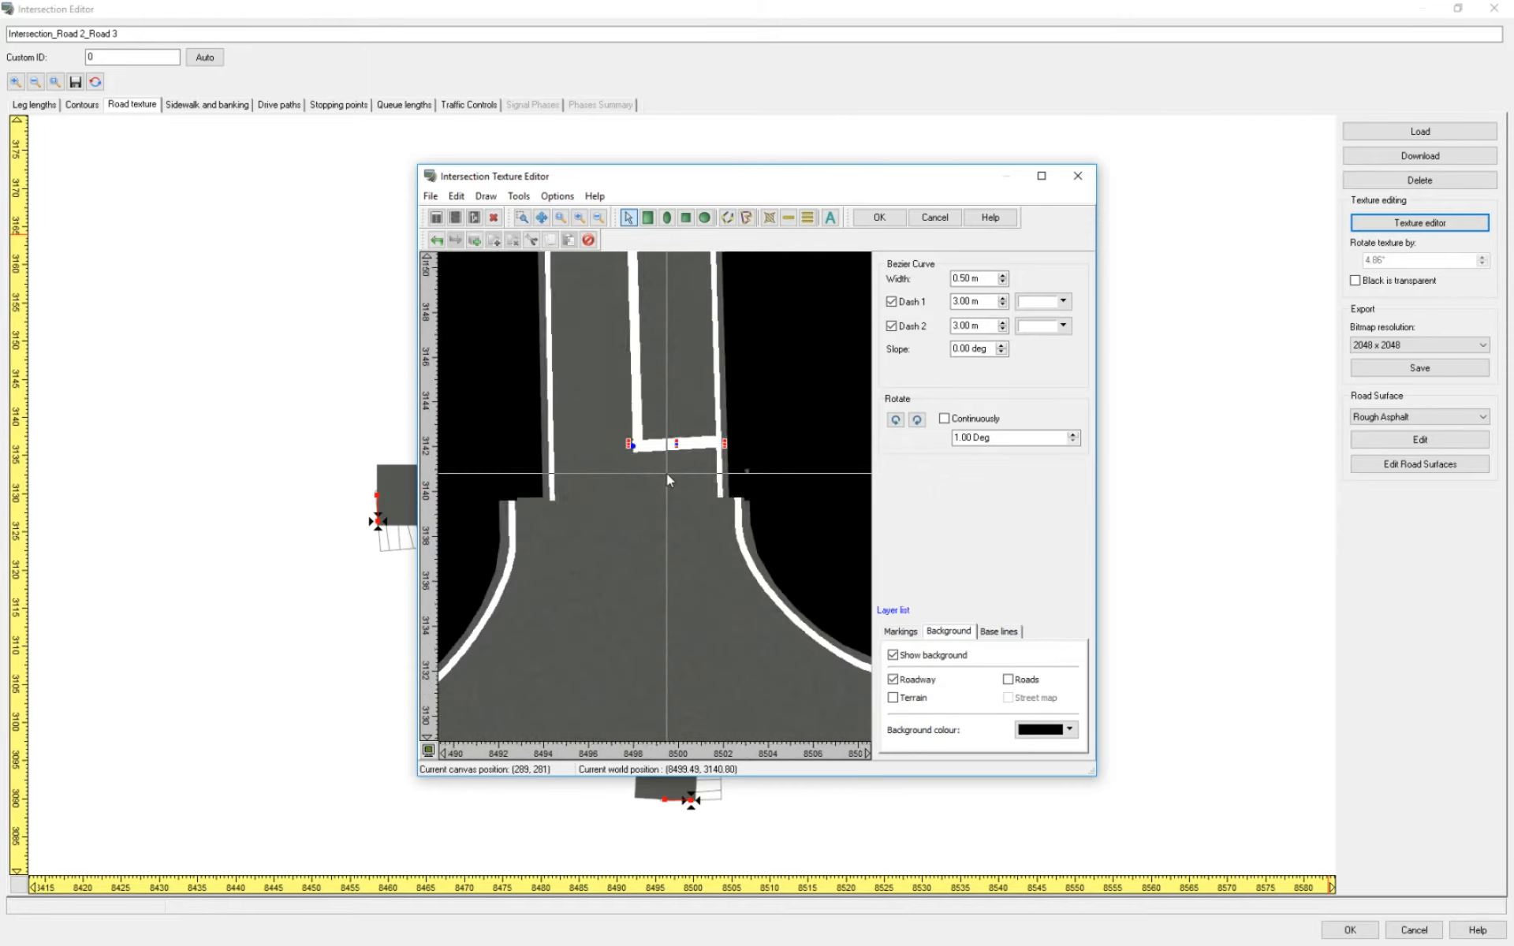
scroll(665, 474, down, 4)
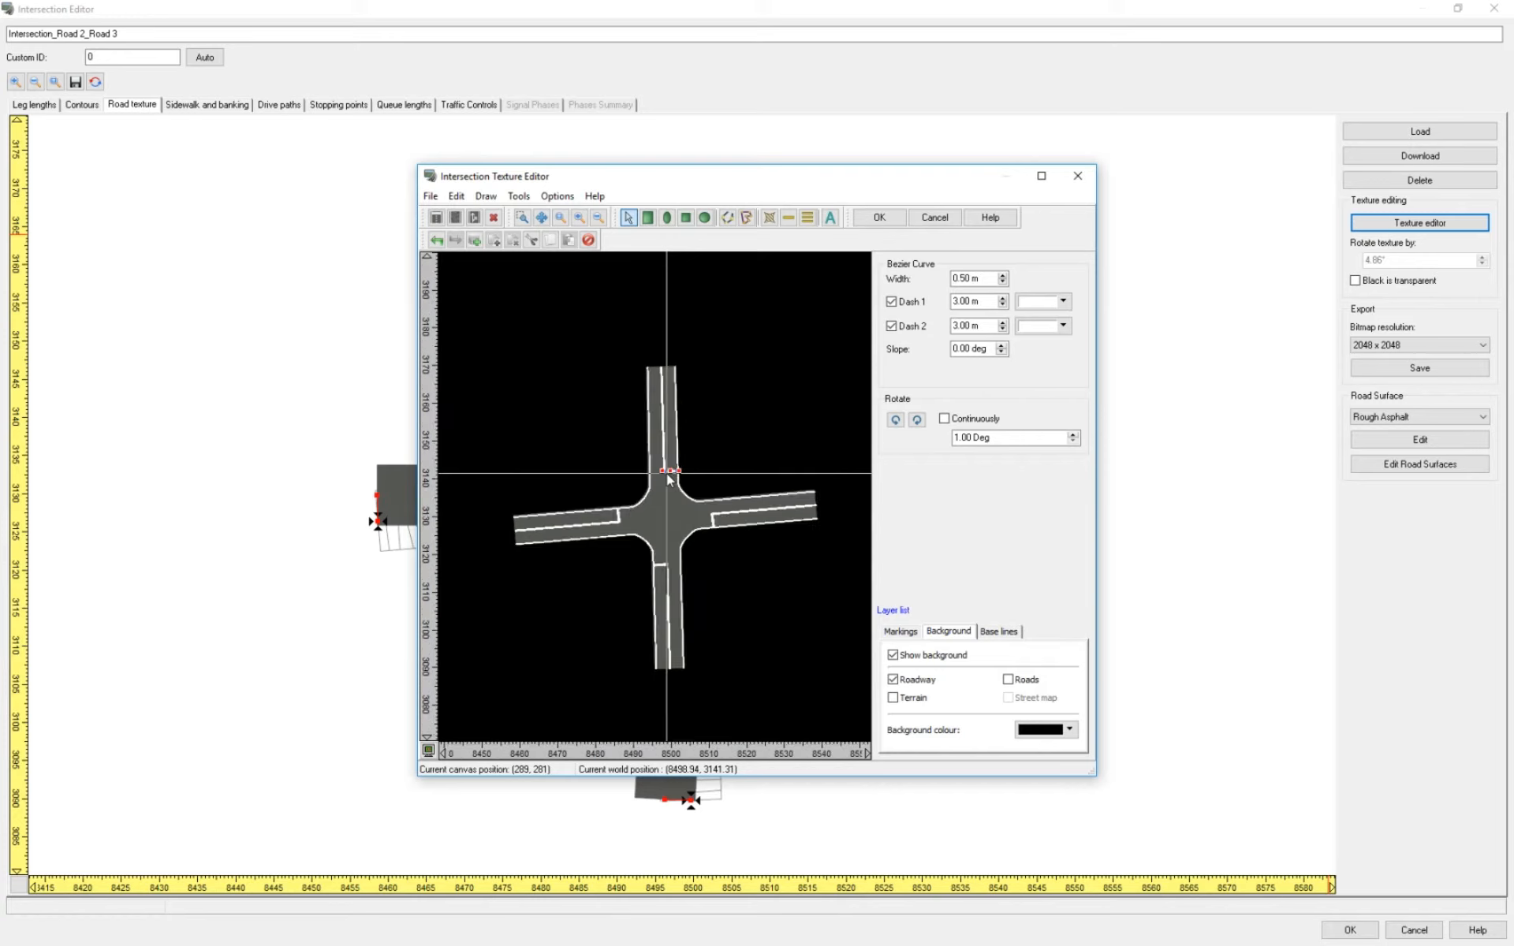
click(584, 452)
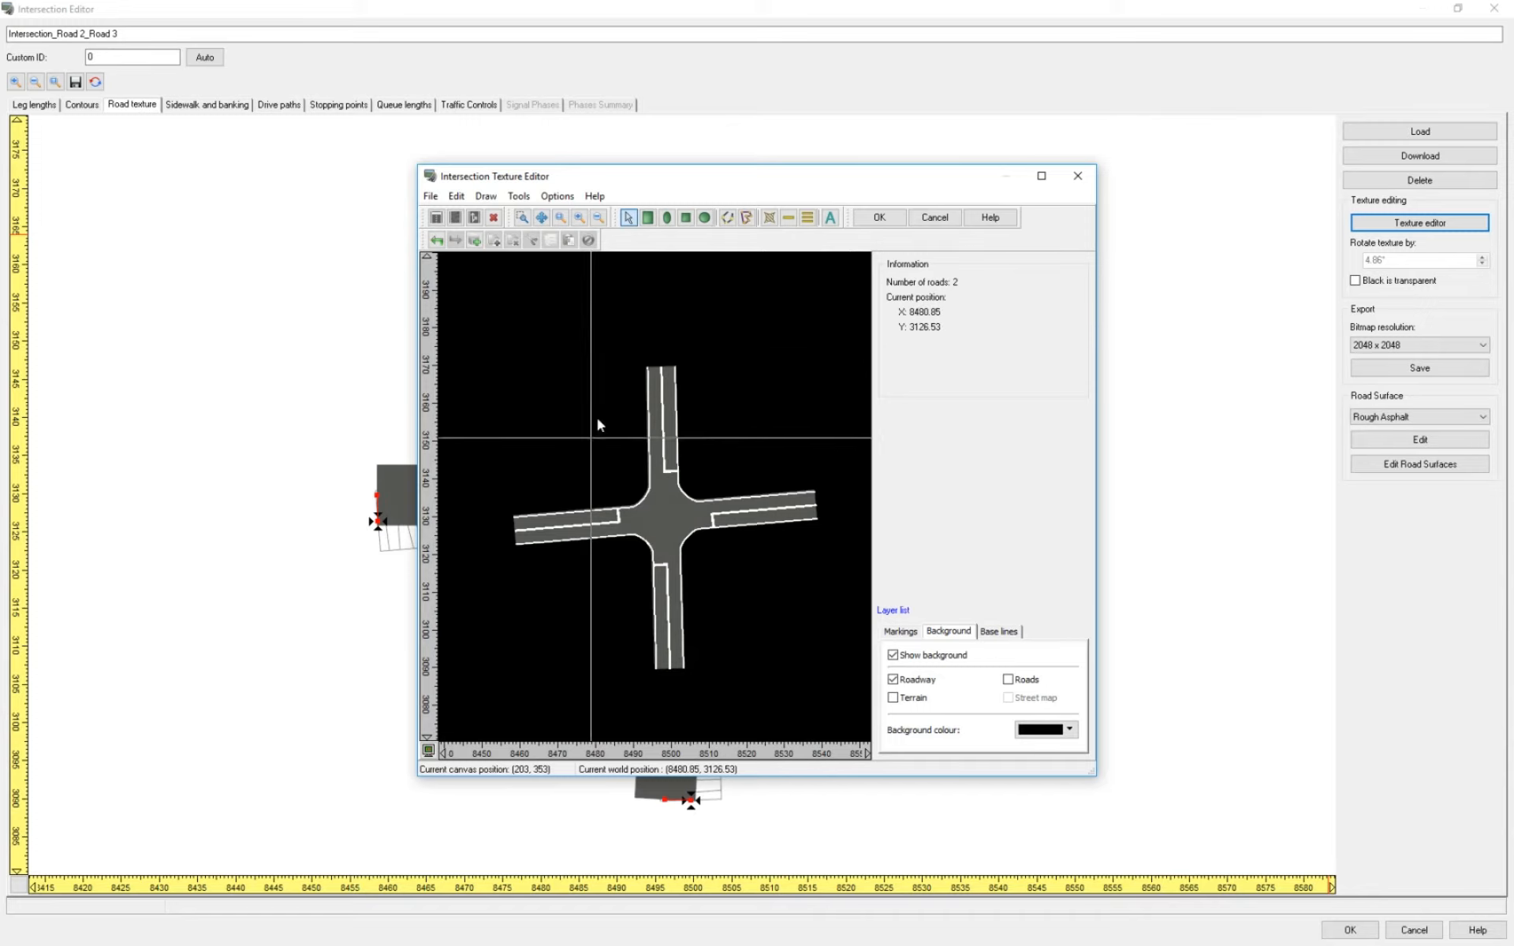
click(877, 214)
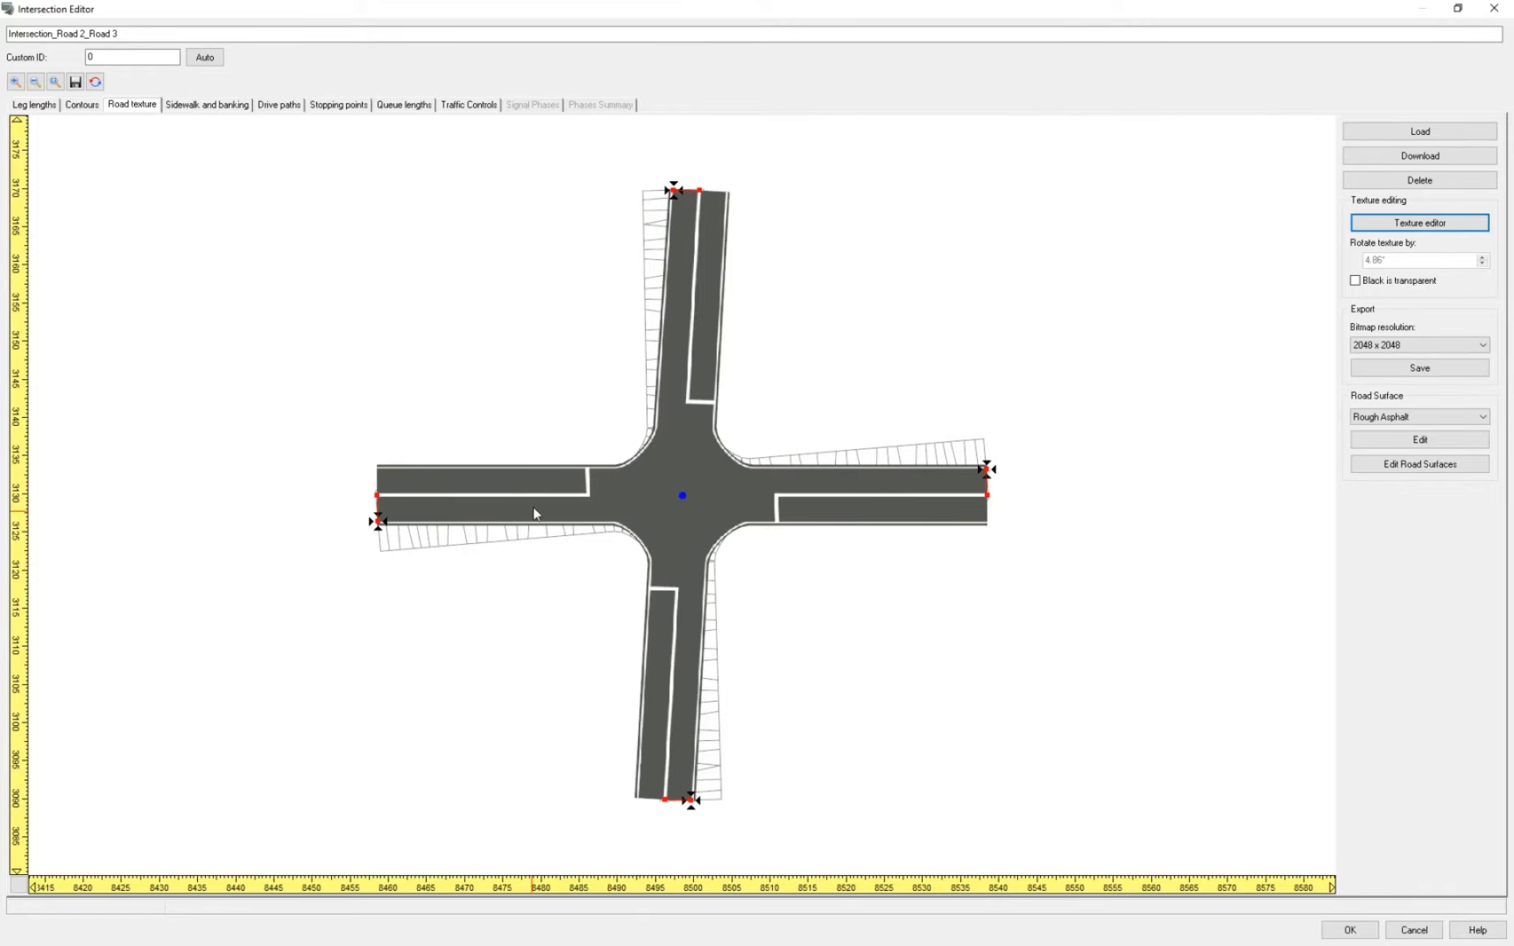
Step: Change the intersection's sidewalk texture to block002
click(194, 104)
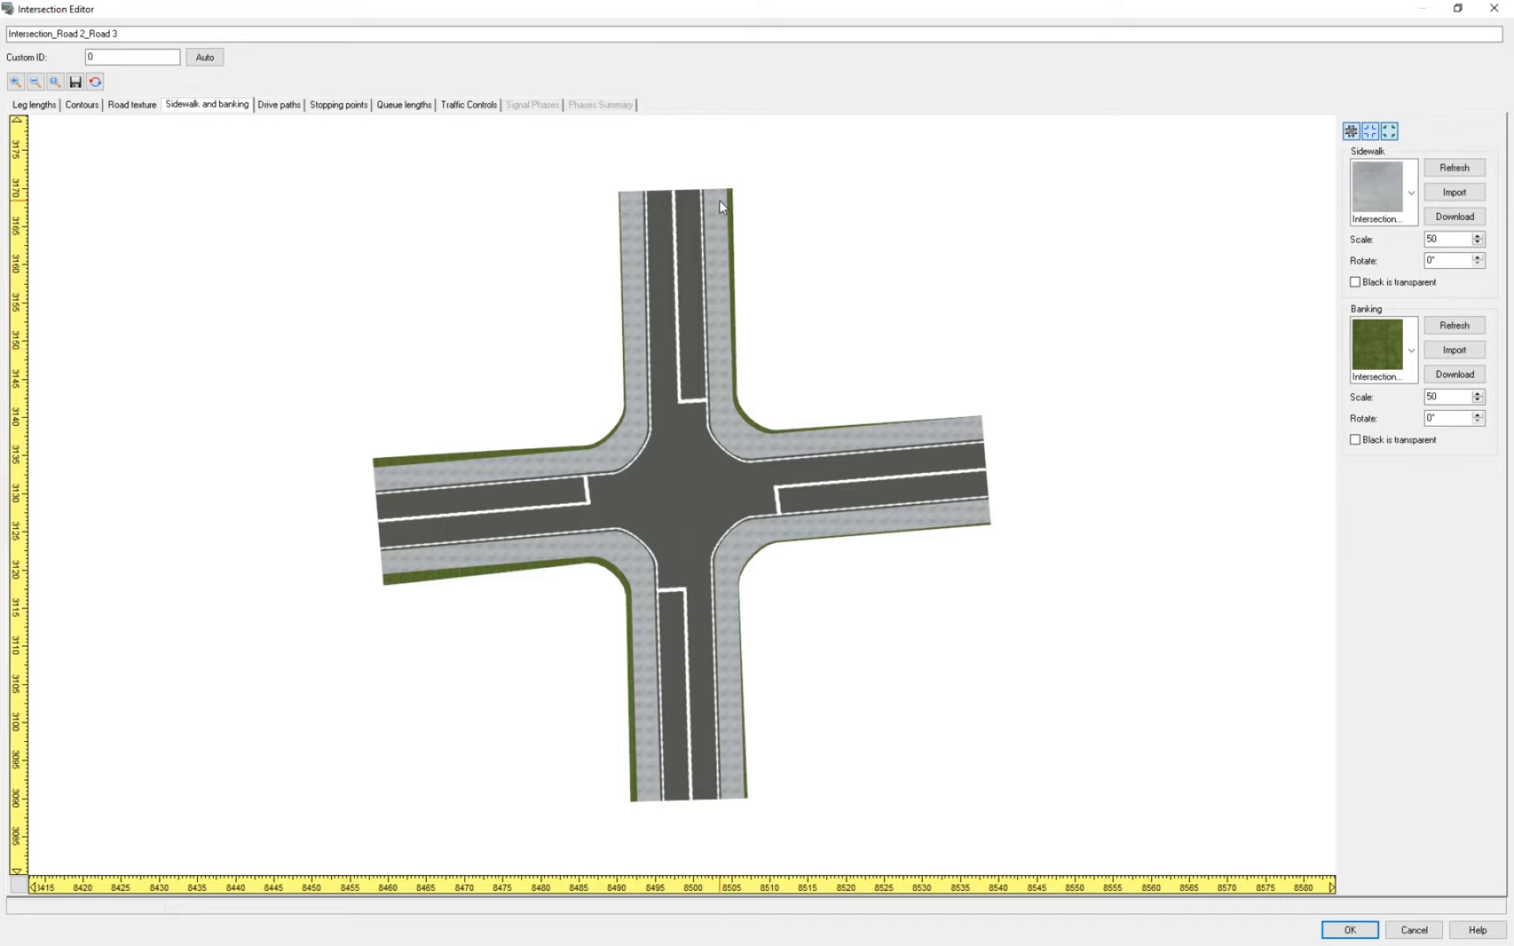
click(1392, 212)
drag(1412, 264, 1411, 363)
click(1376, 574)
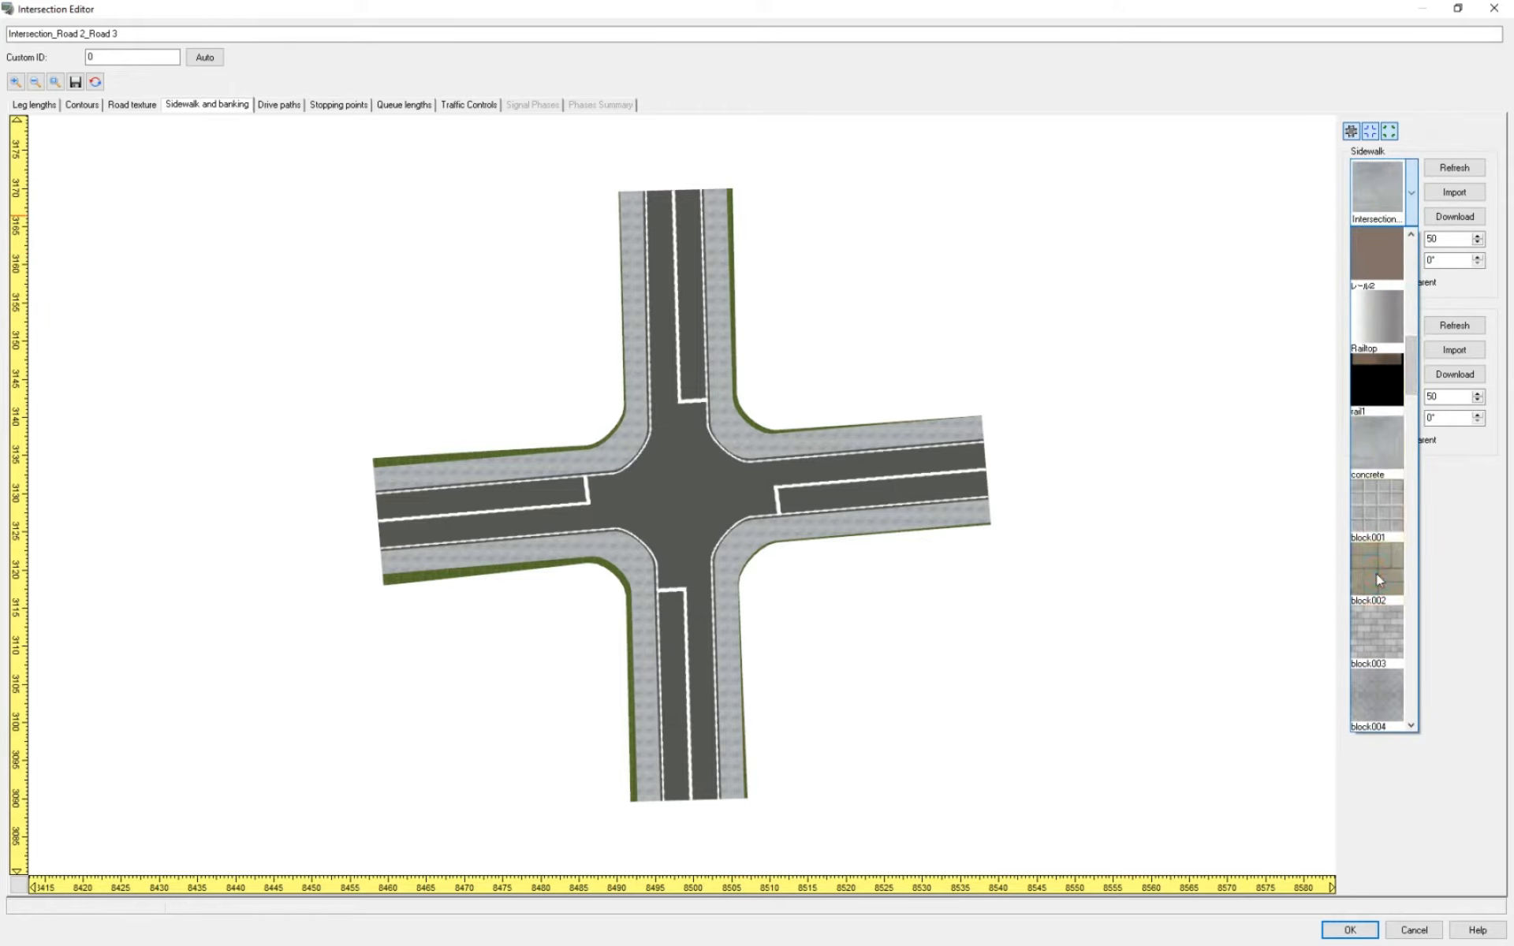
Step: Set the sidewalk texture's rotation to 359° and its scale to 40
drag(777, 166, 674, 268)
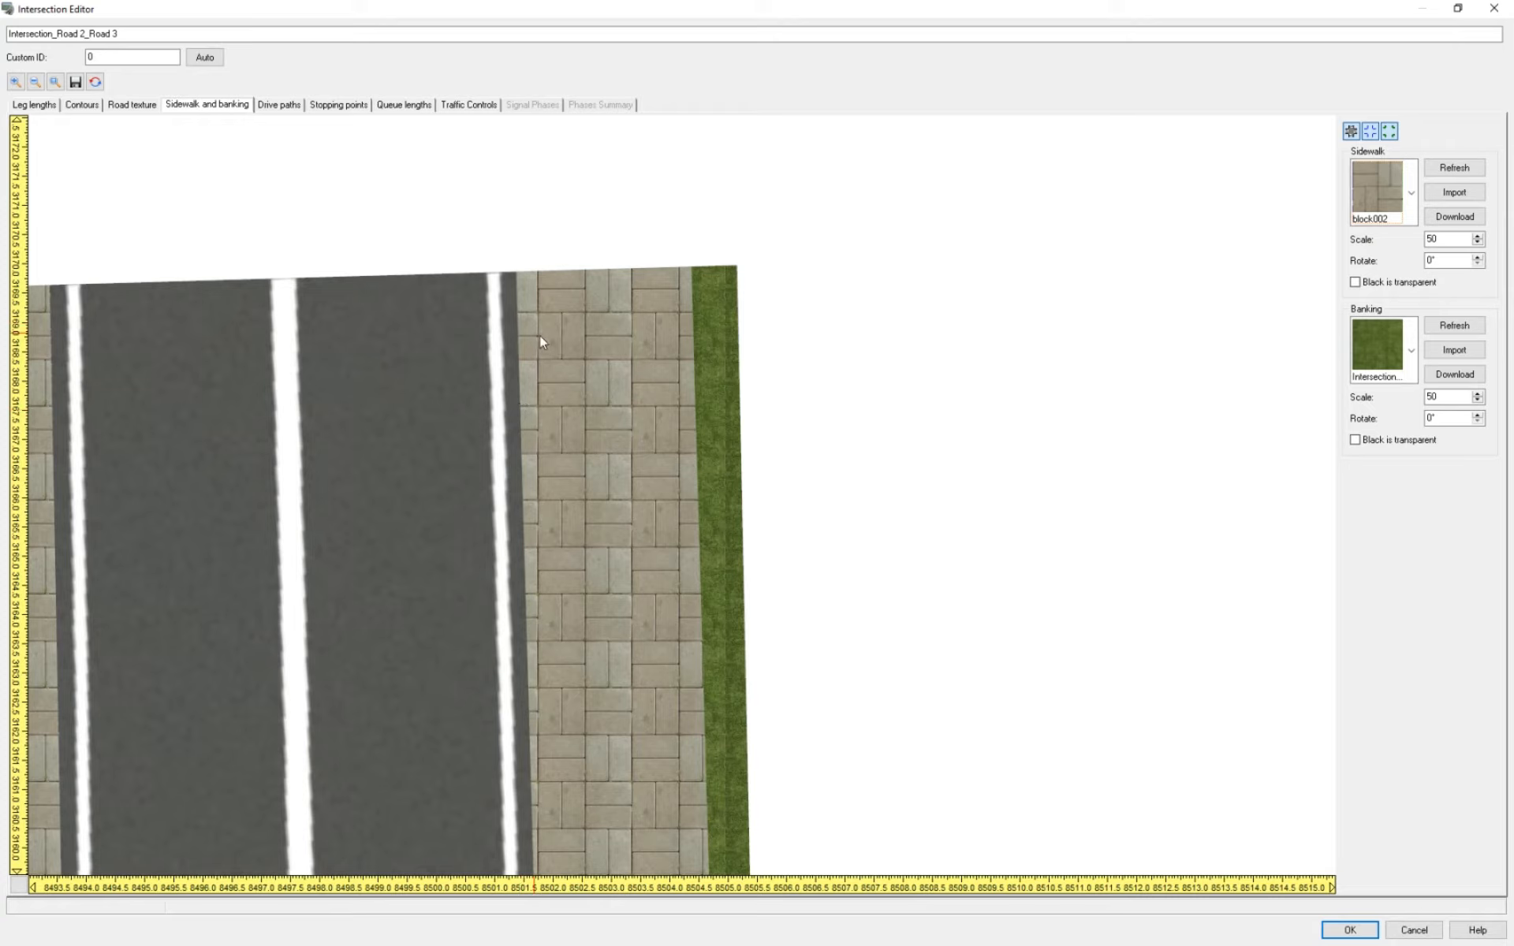
double_click(1444, 261)
text(365)
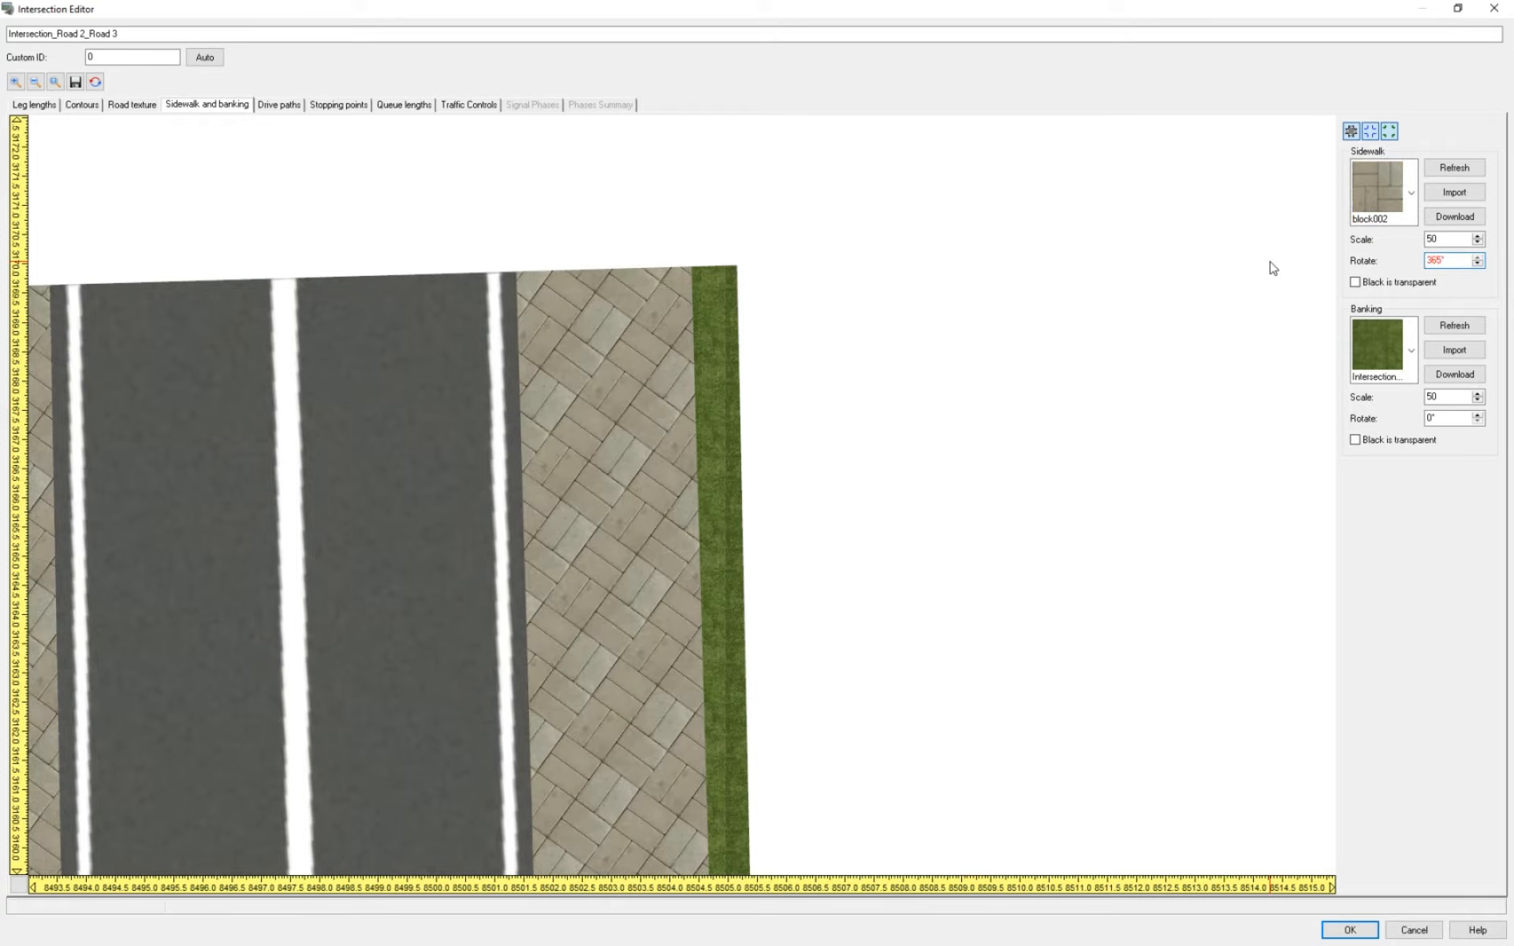
double_click(1444, 262)
text(355)
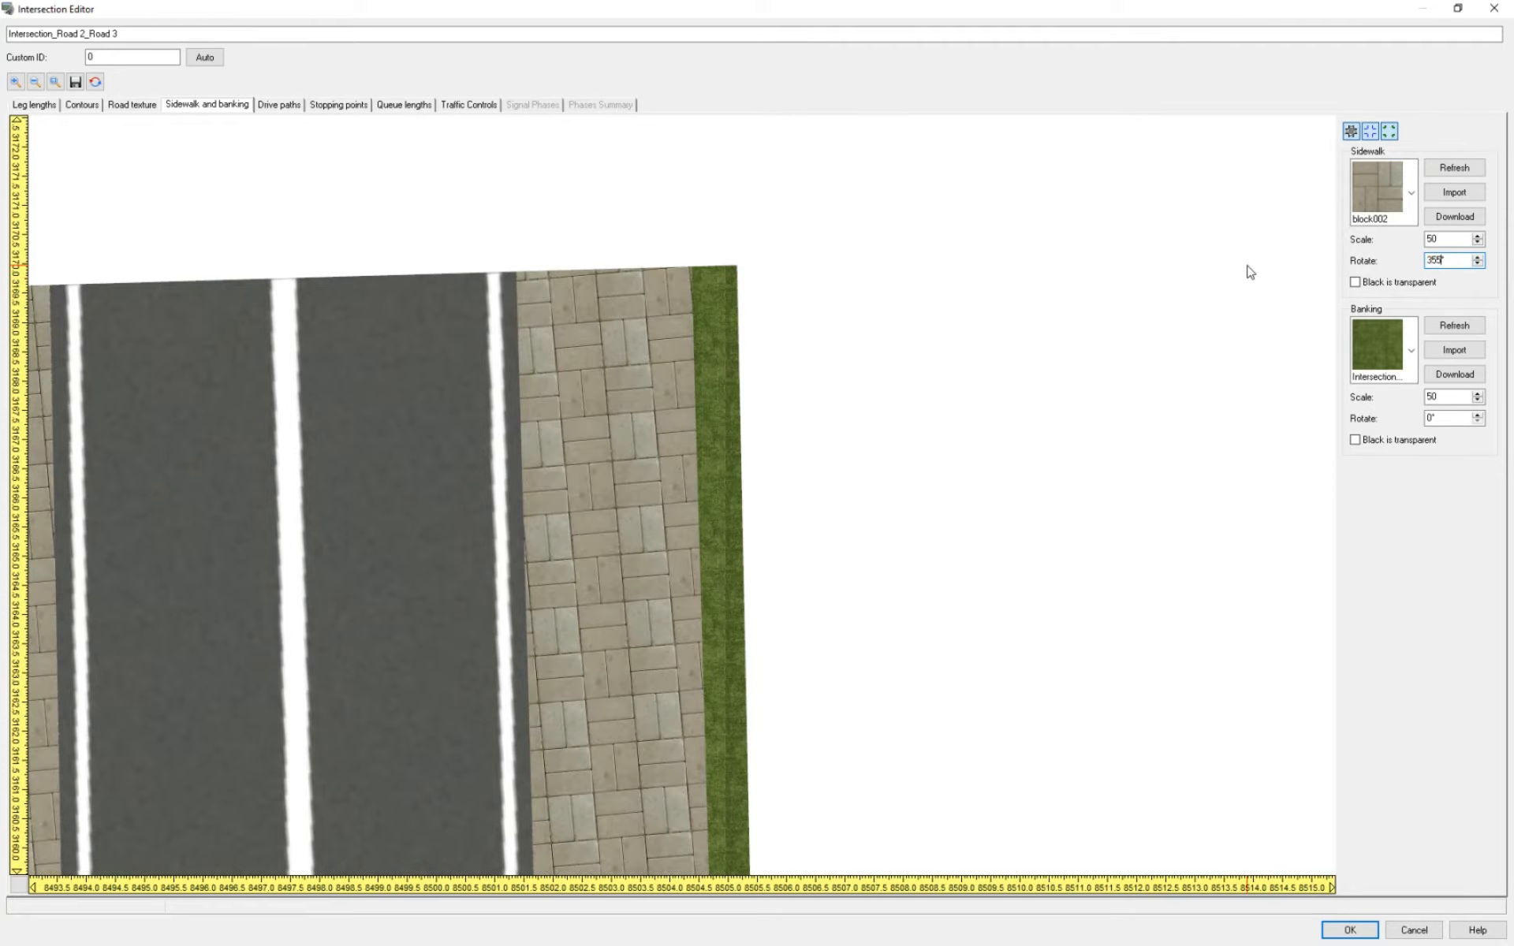
click(1478, 263)
click(1478, 264)
click(1478, 258)
click(1478, 258)
click(1477, 258)
click(1477, 257)
click(1478, 258)
click(1477, 258)
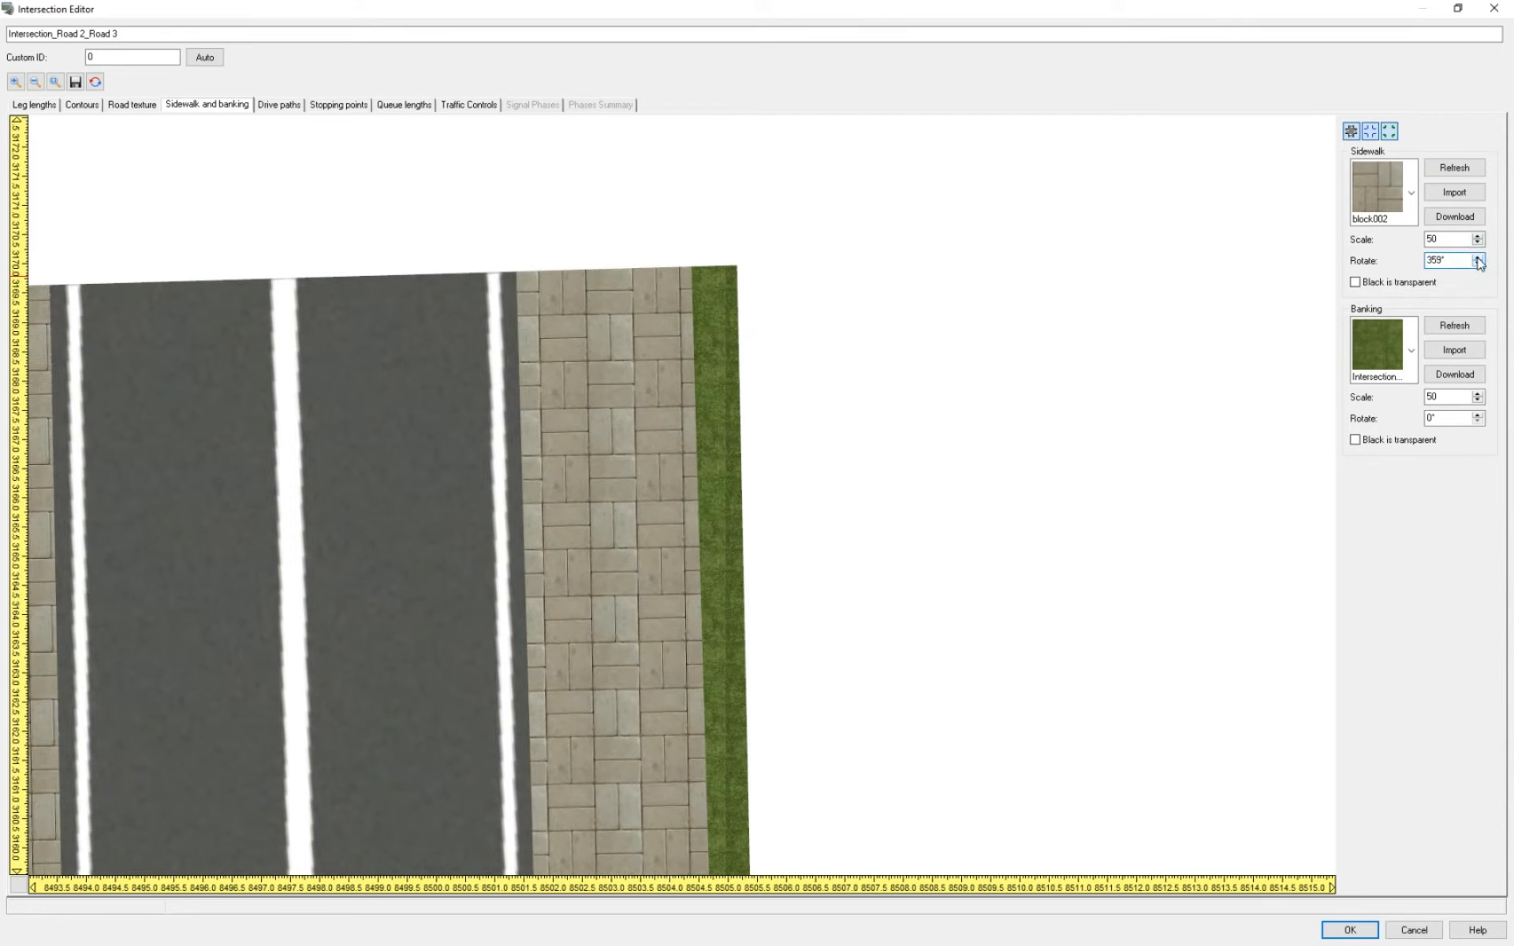
double_click(1446, 243)
text(40)
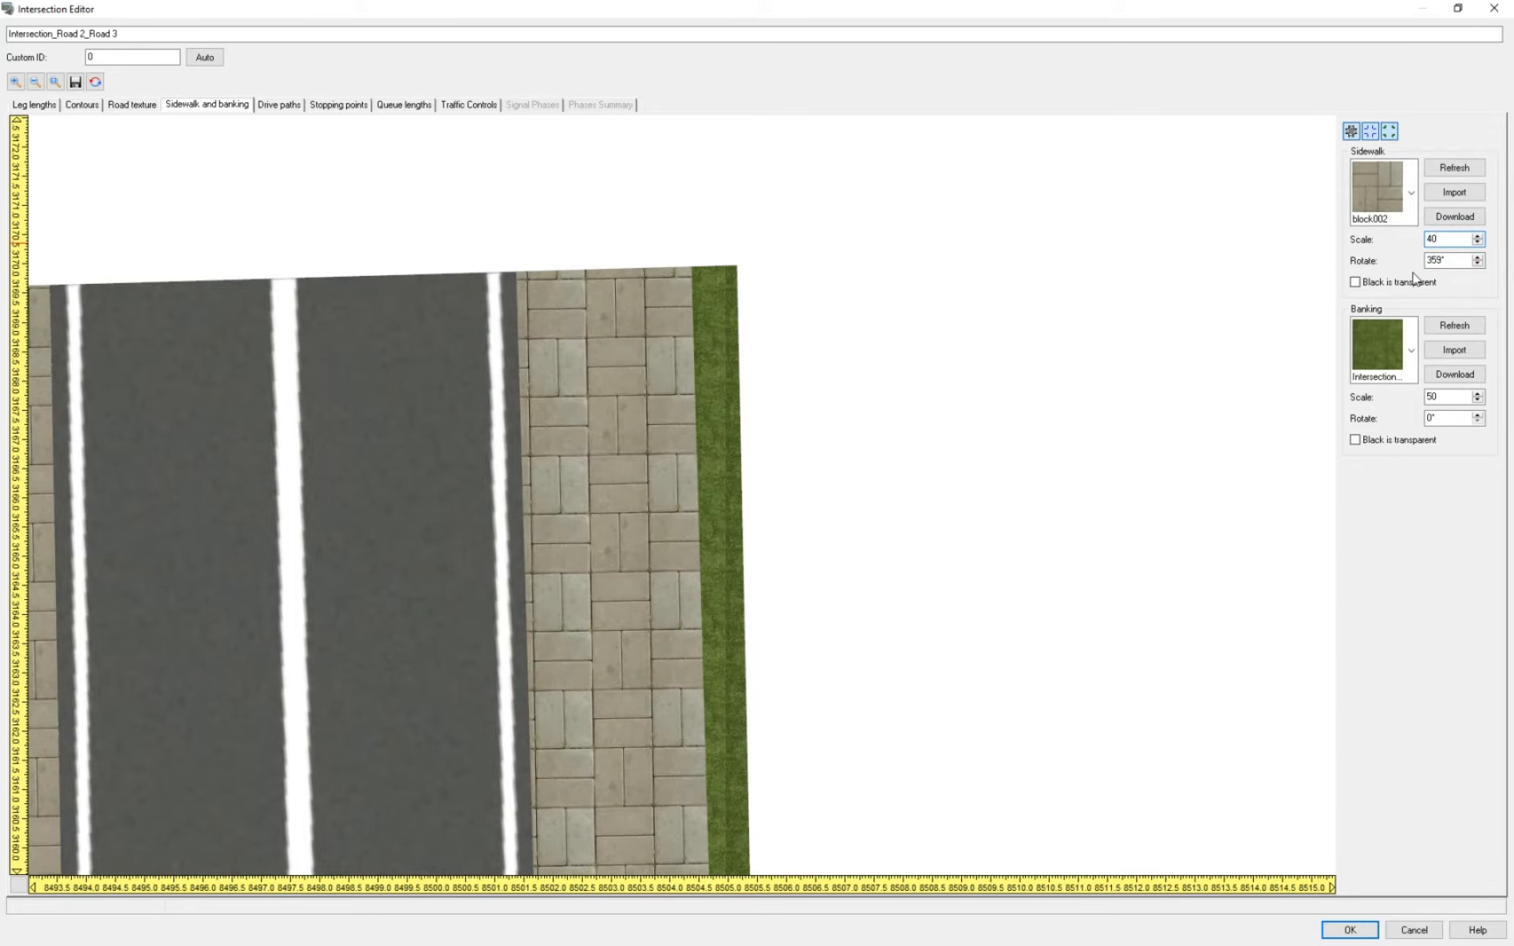
Step: Show only the drive paths entering from leg A and review the default weights towards B, C and D
click(280, 105)
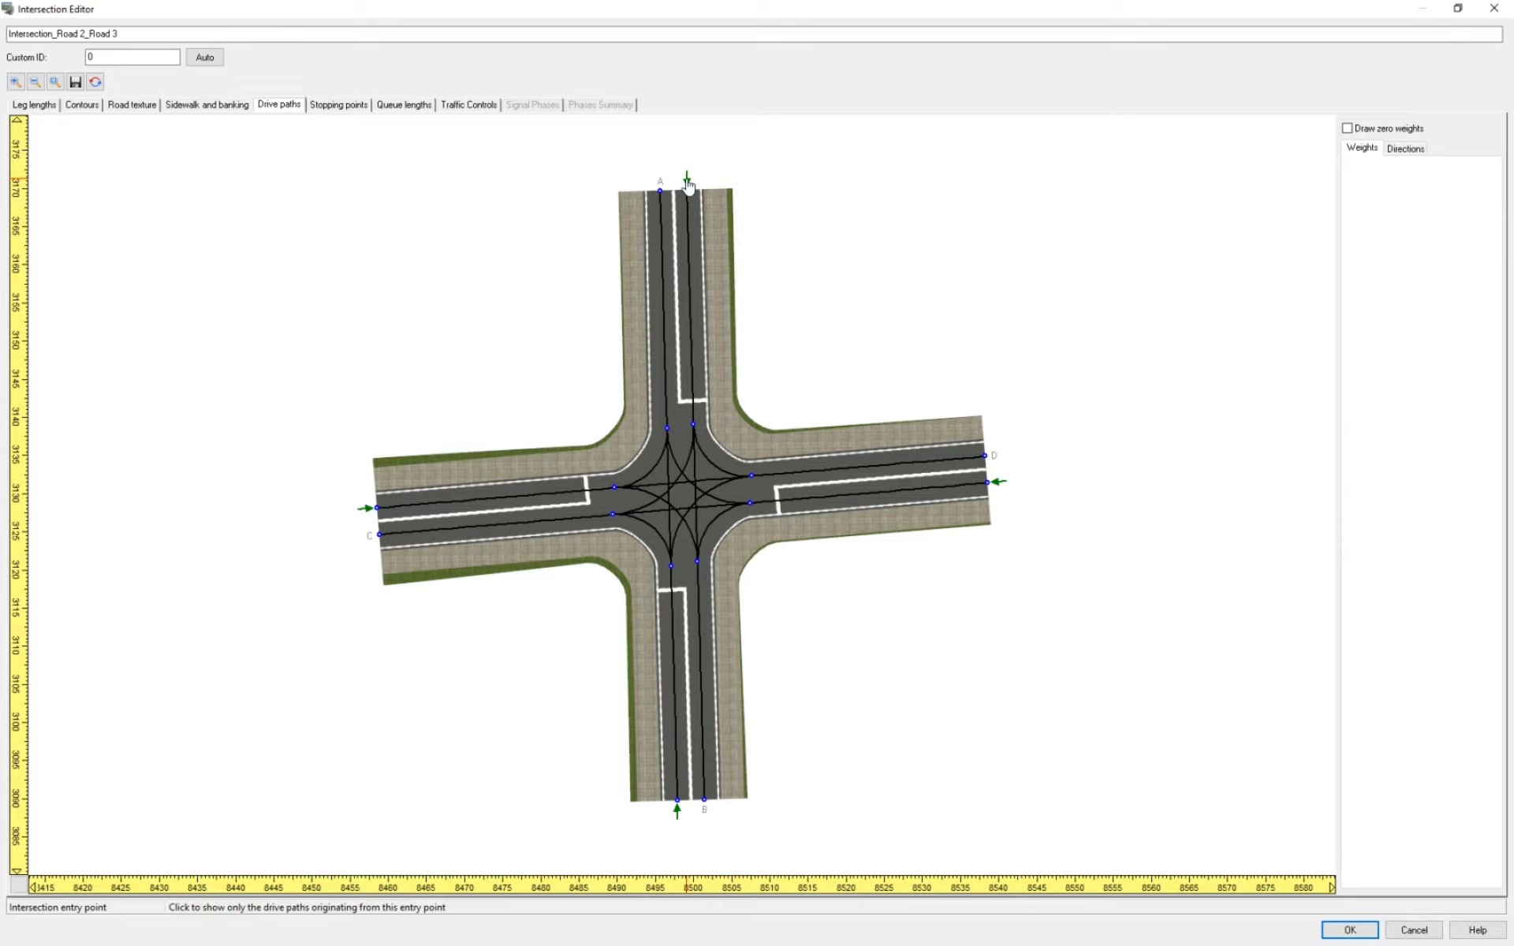
click(688, 182)
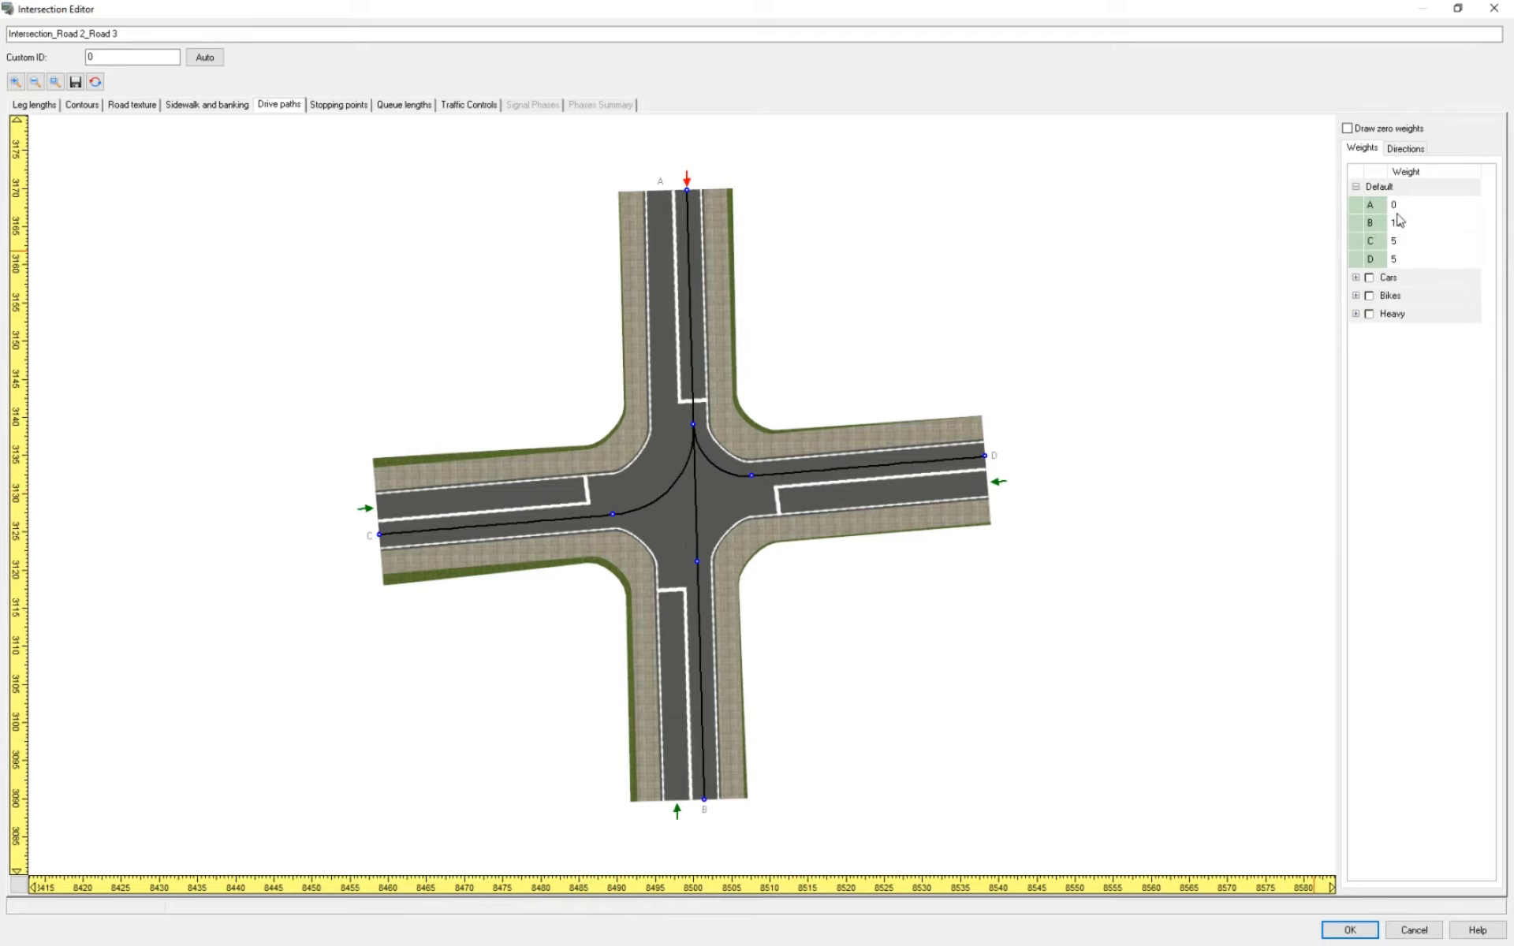
click(1420, 223)
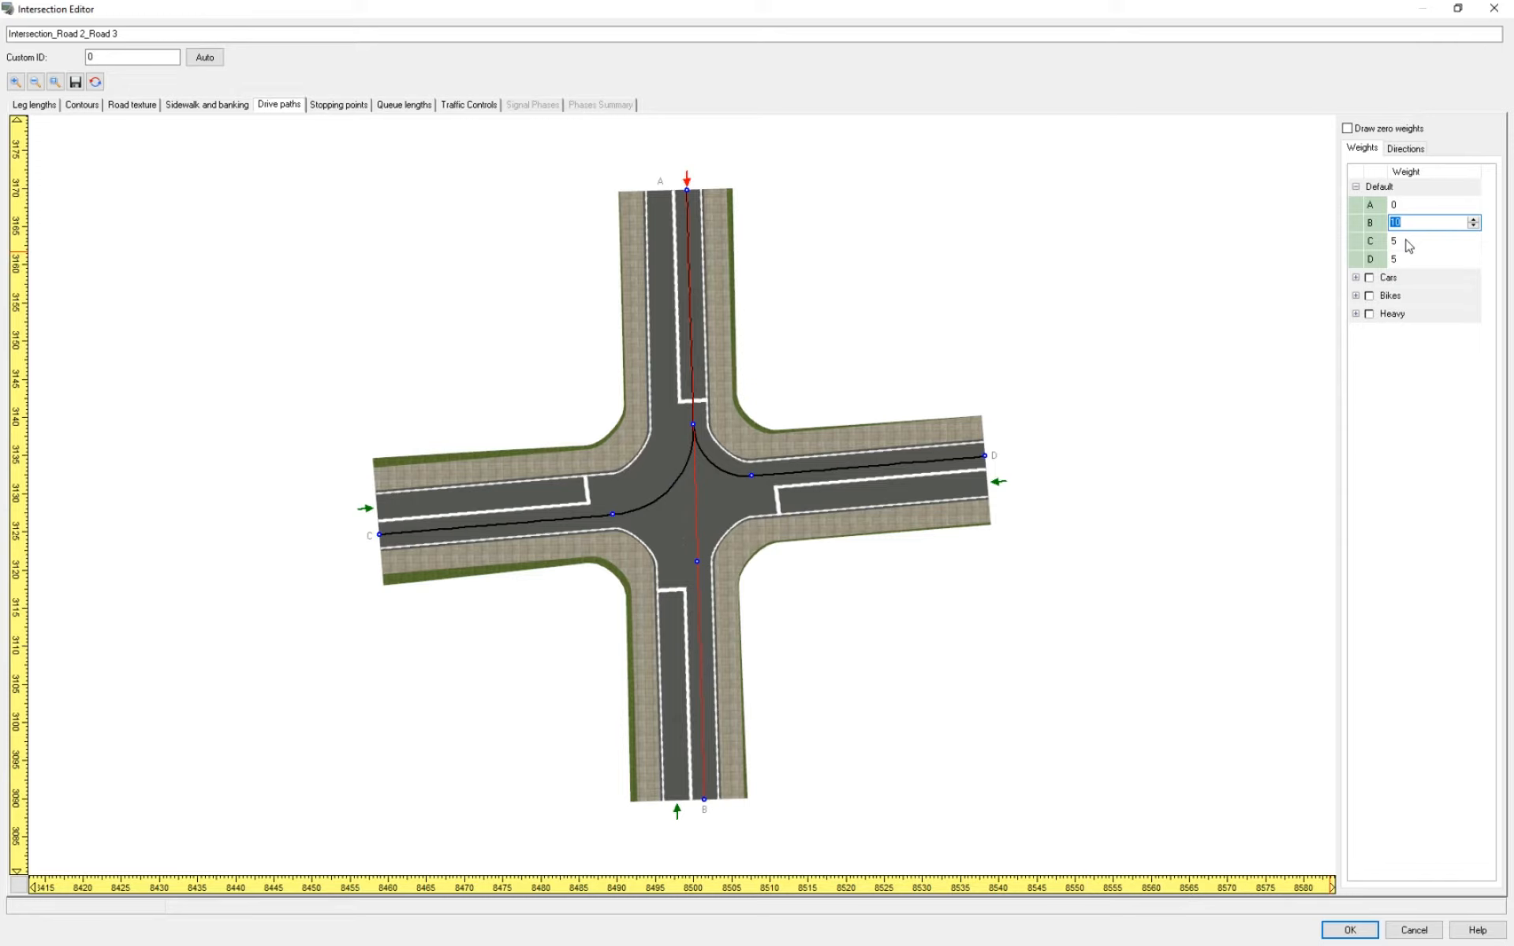
click(1374, 222)
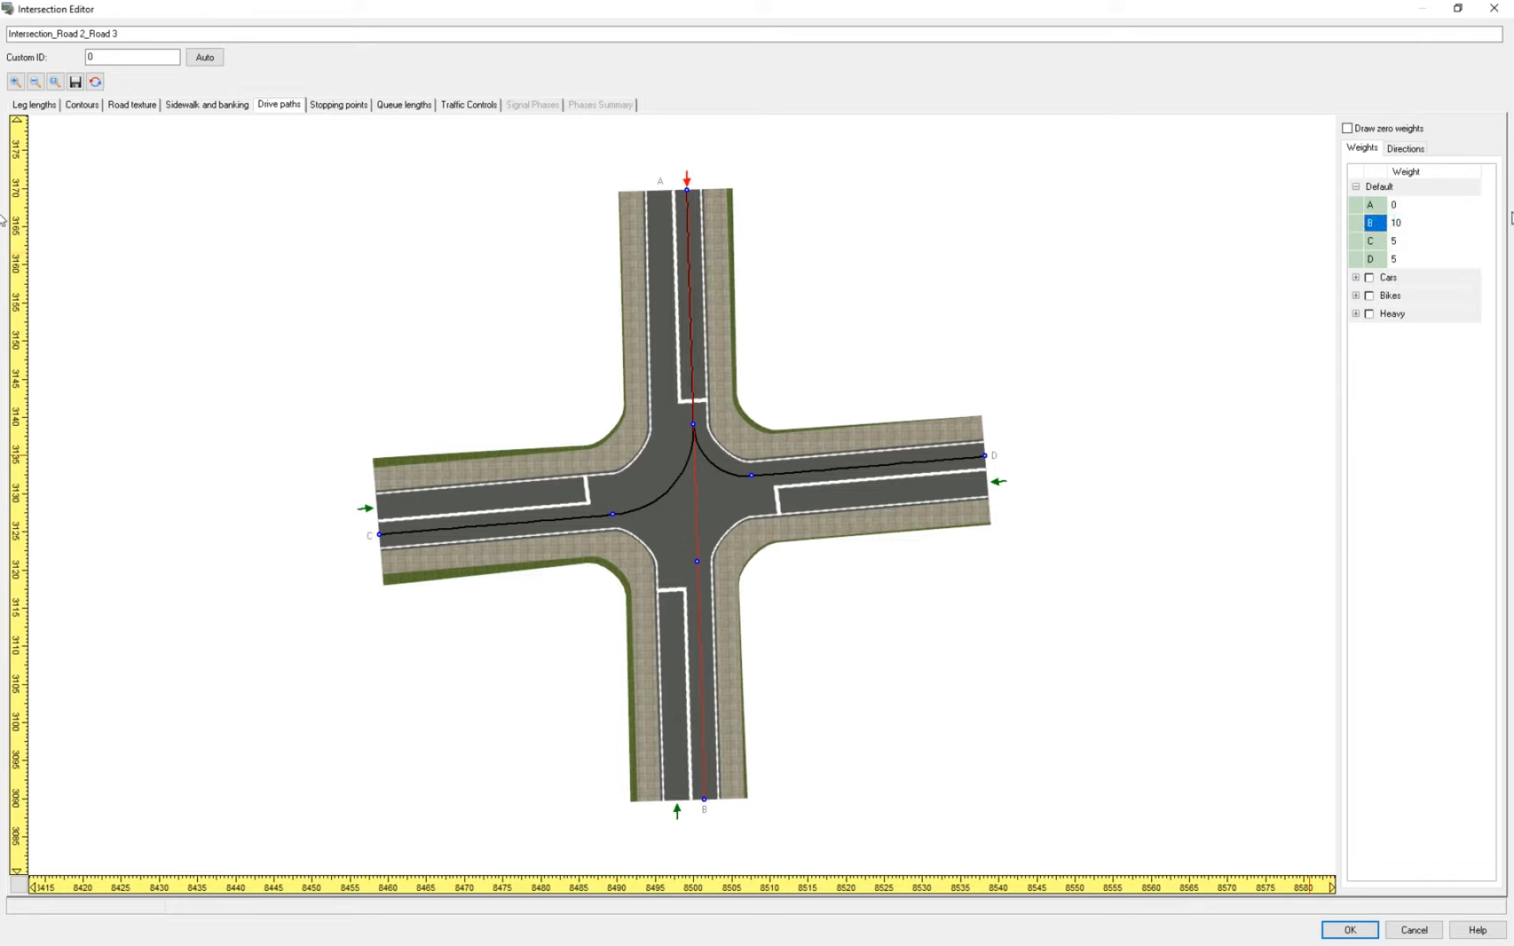
click(1433, 223)
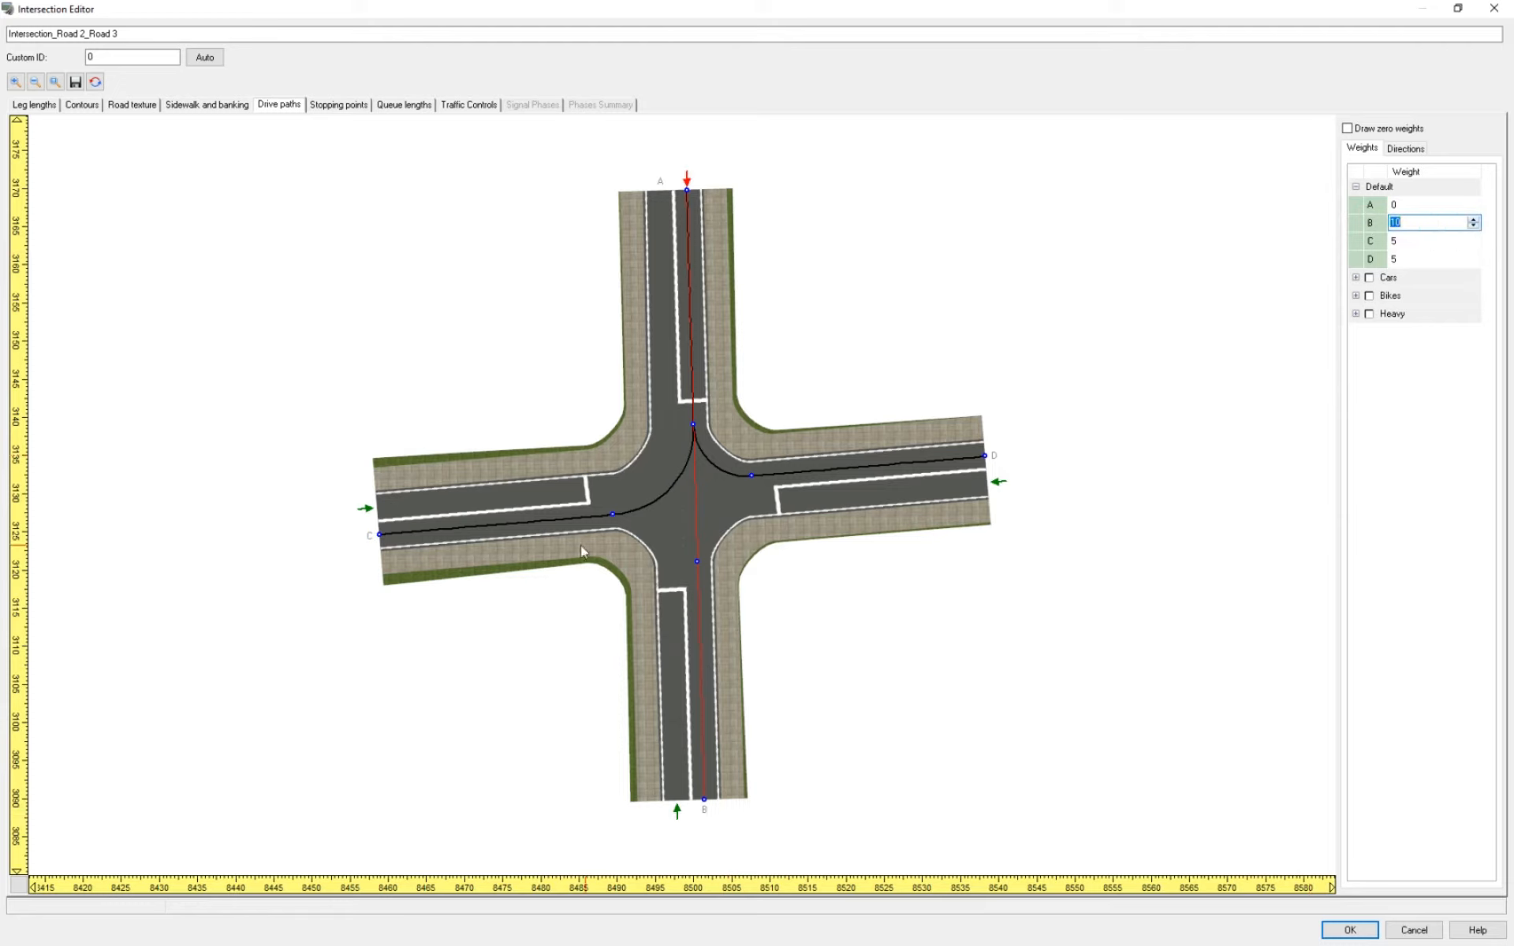
click(1411, 242)
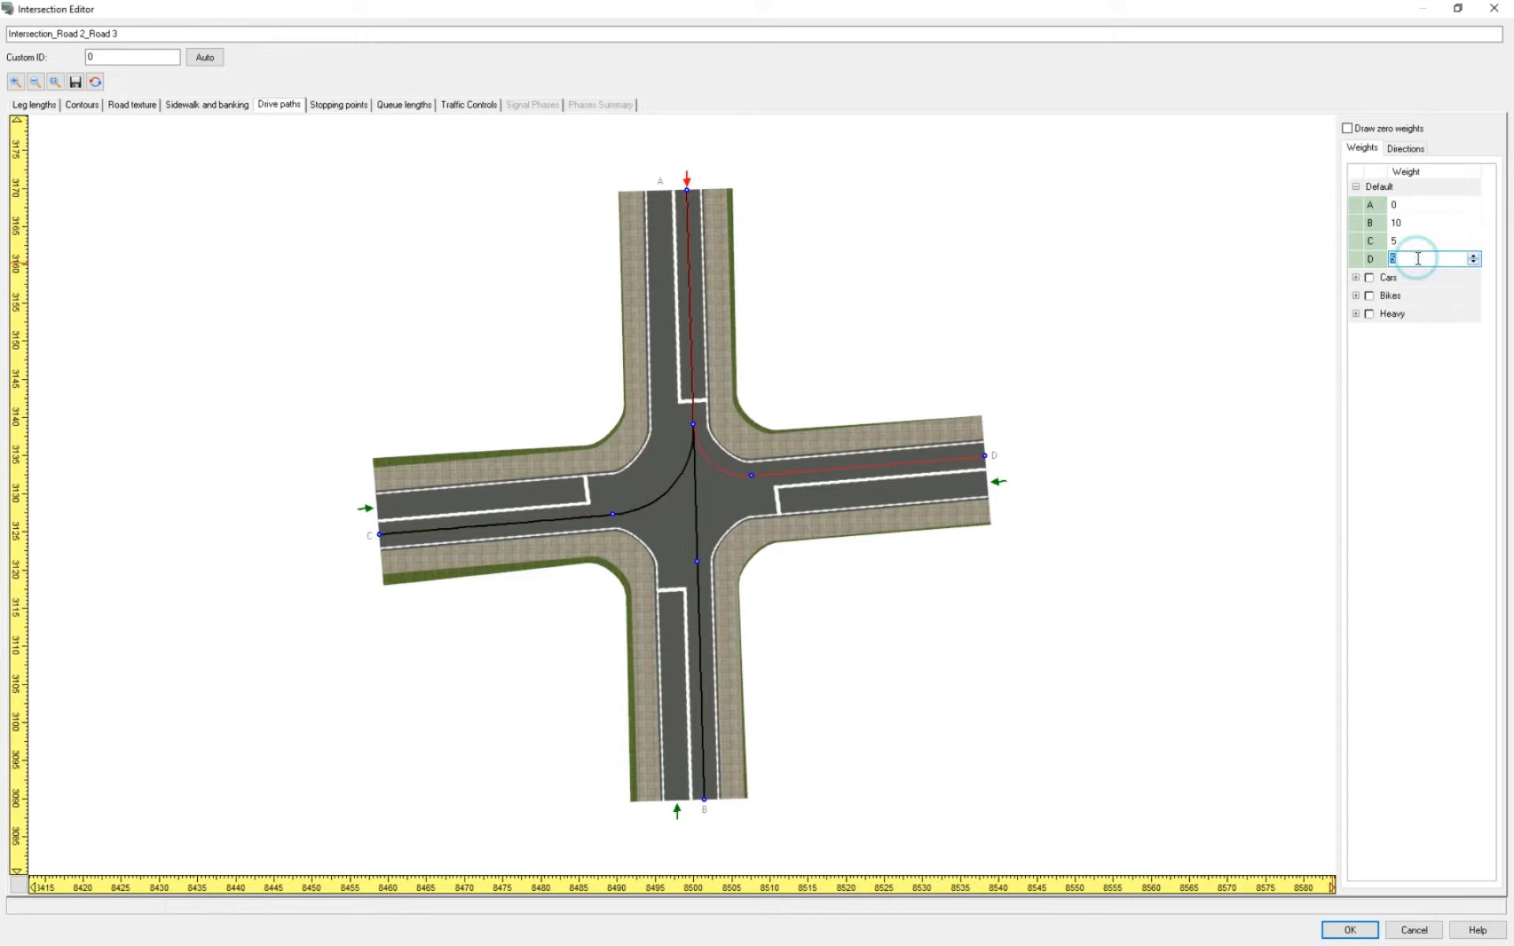
click(1416, 261)
click(1414, 224)
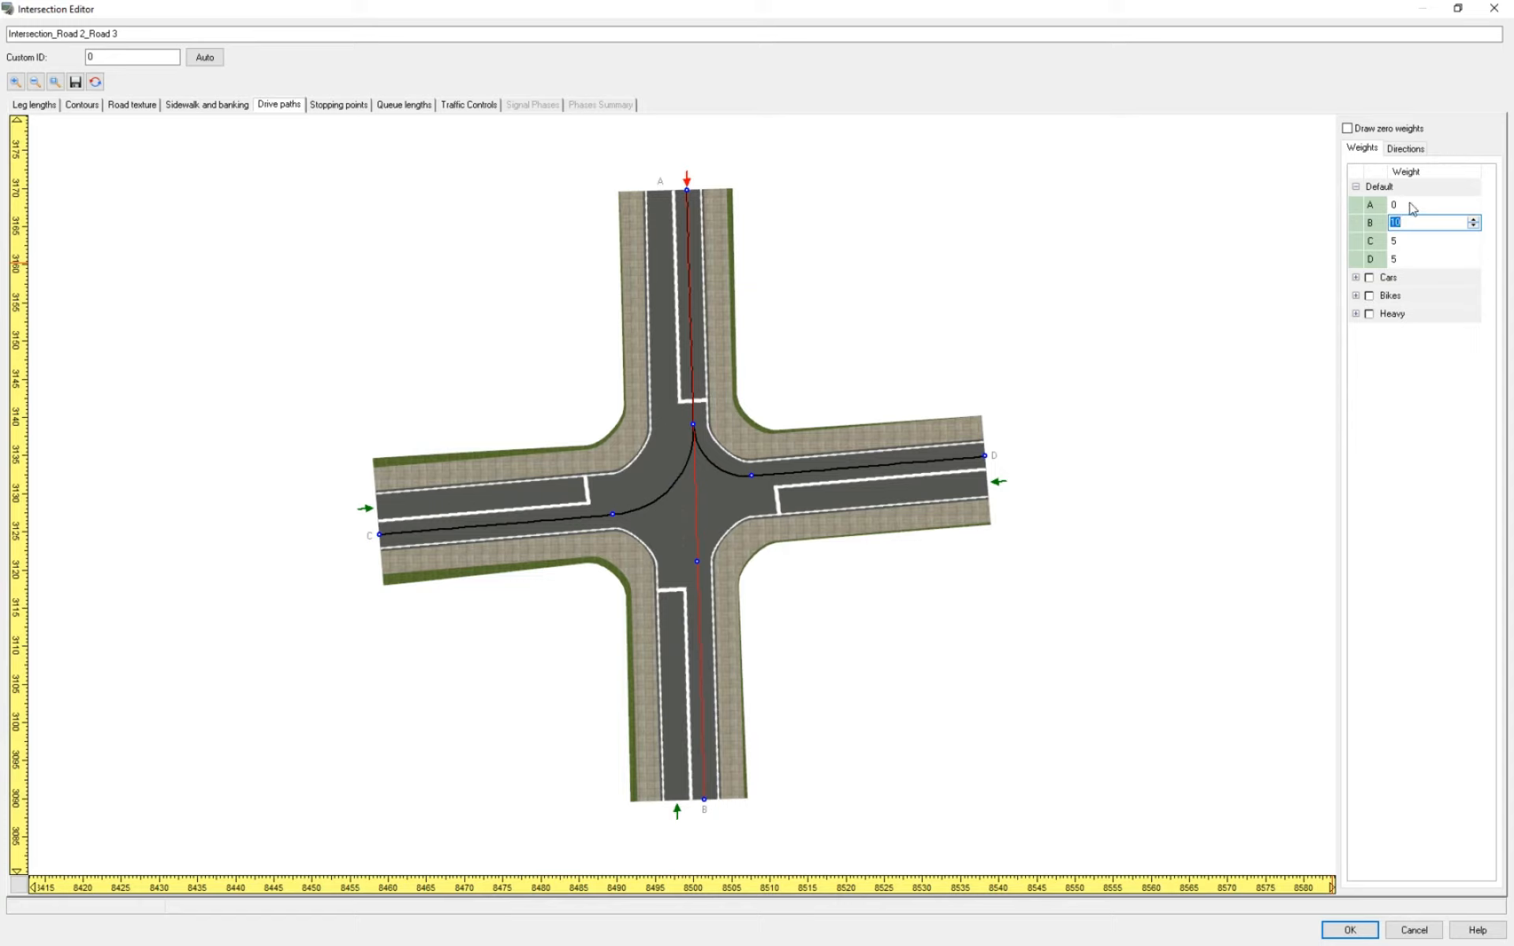
Step: Try a default weight of 1 towards A for traffic entering from leg A, and return it to 0
click(1412, 206)
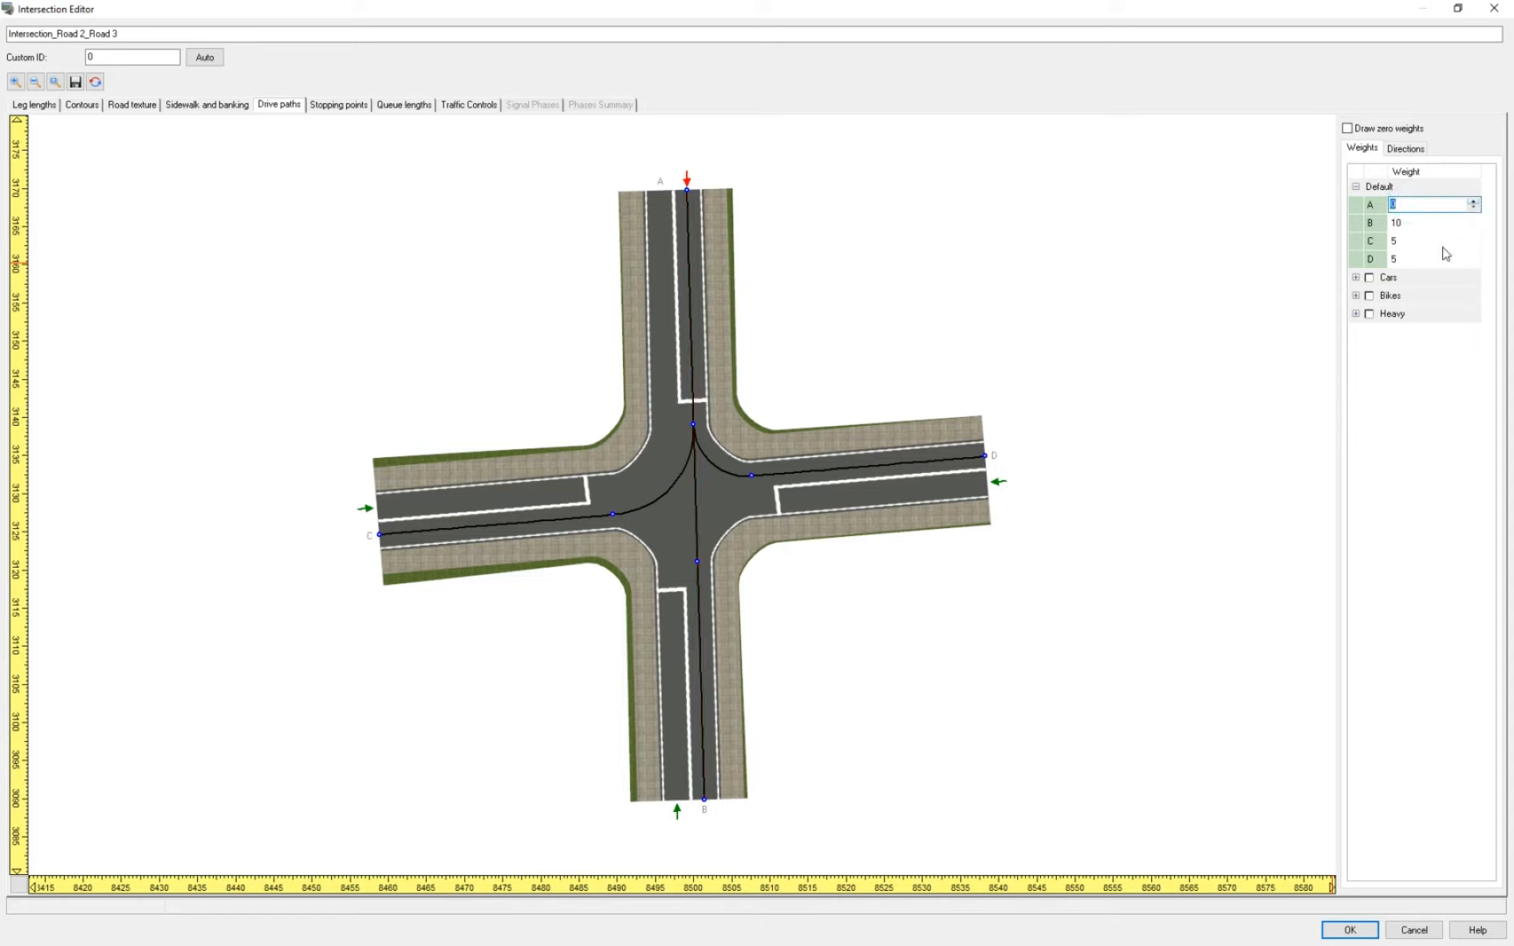
text(1)
key(BackSpace)
text(0)
click(1427, 224)
Step: Review the stopping points and stopping distances of the drive paths entering from leg D
click(338, 105)
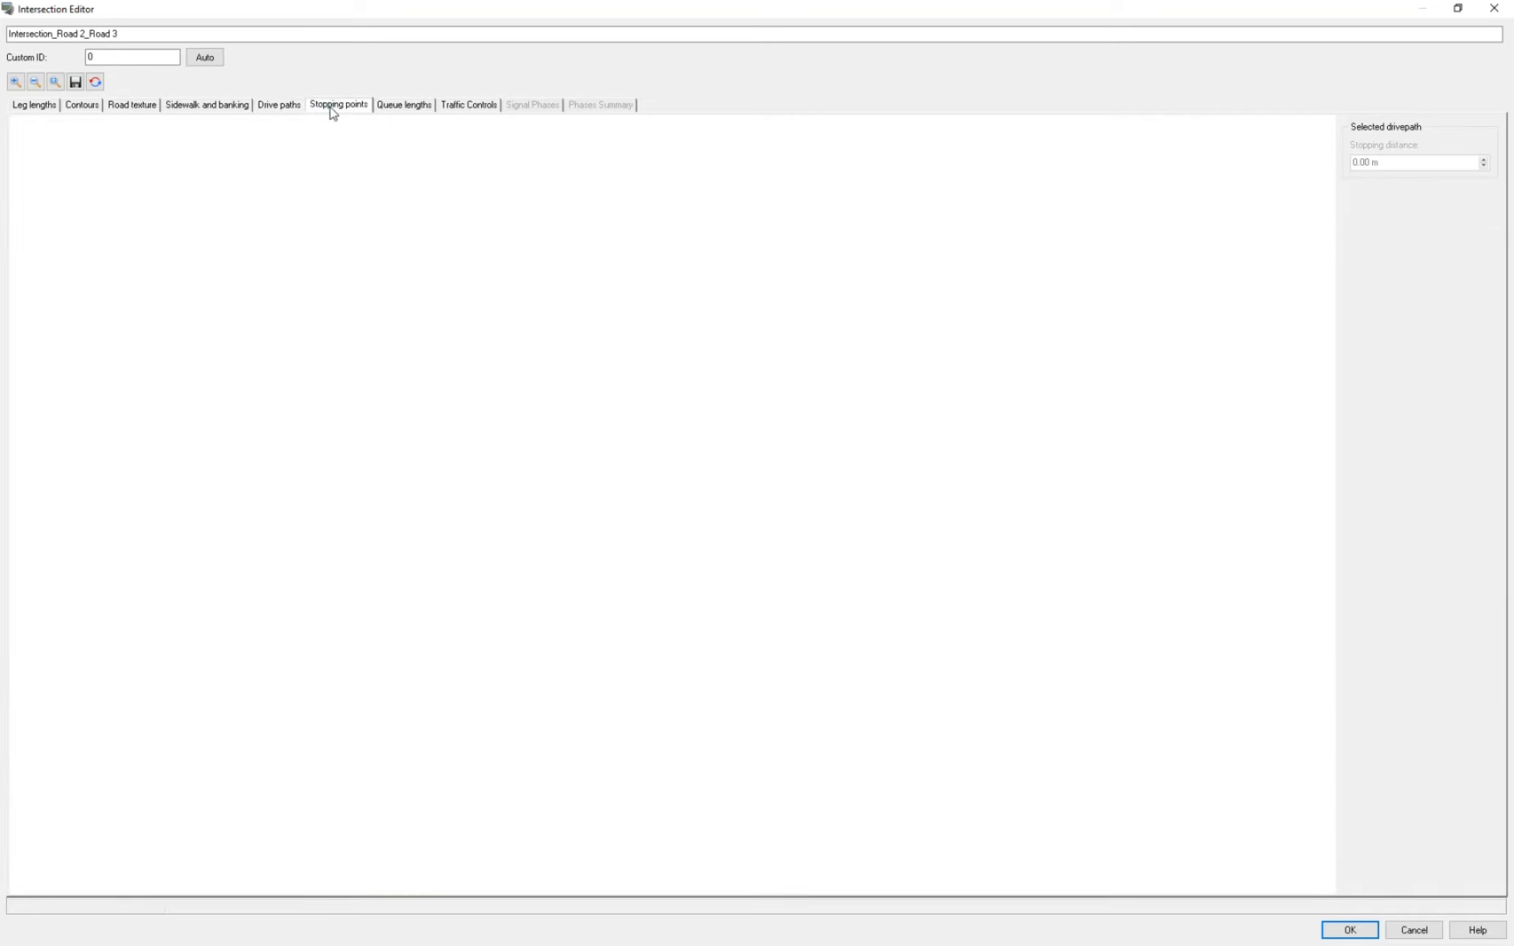
click(998, 482)
click(712, 505)
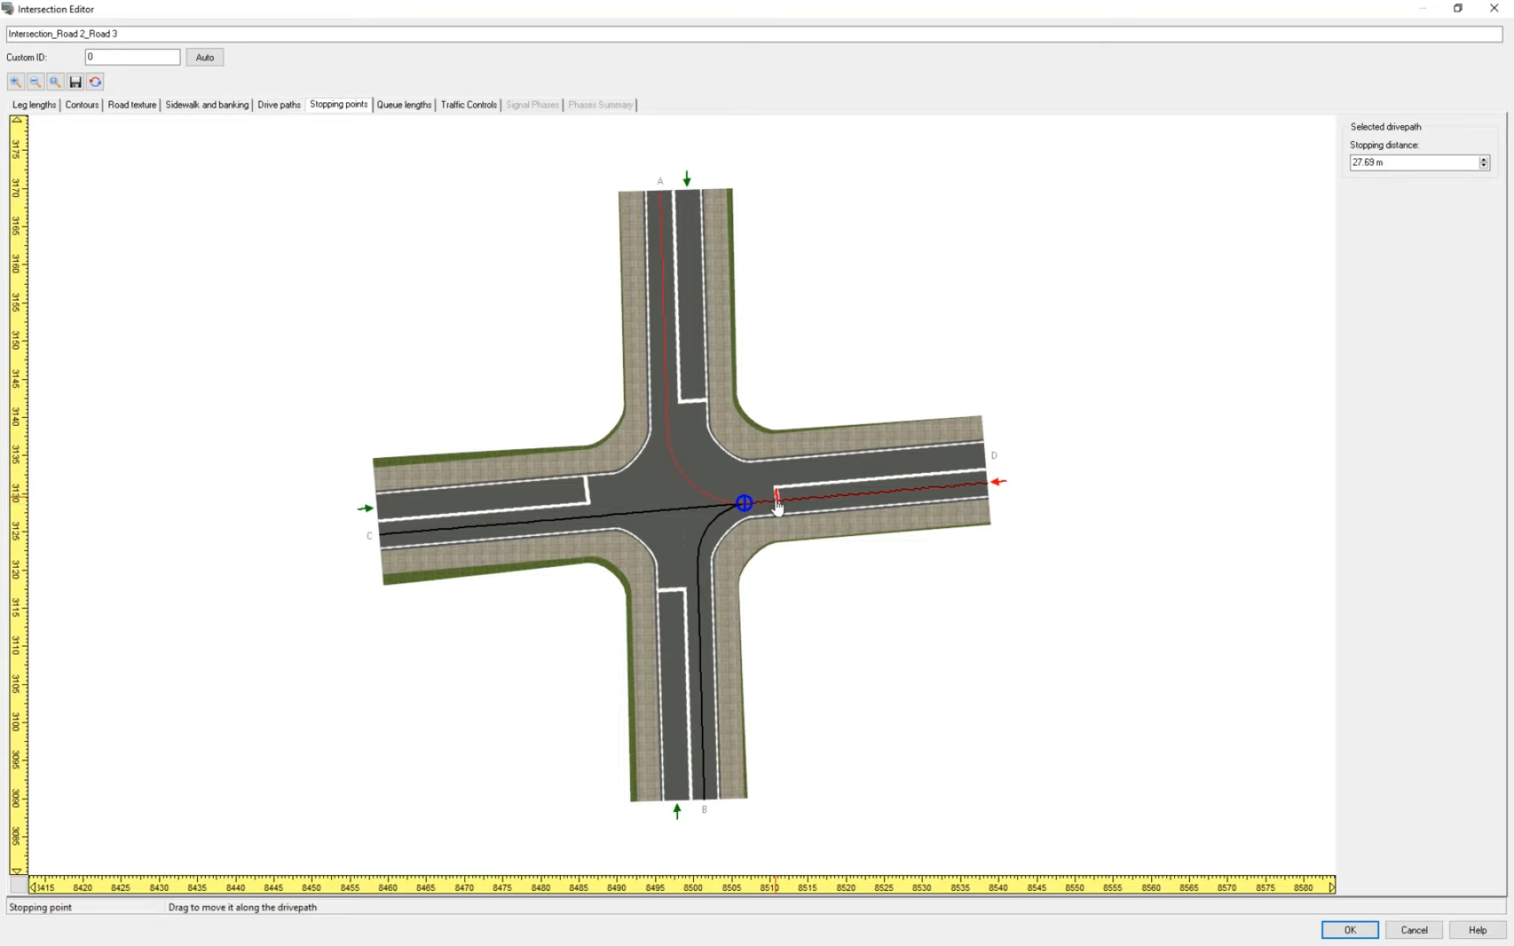
mouse_move(780, 513)
mouse_down()
mouse_move(931, 502)
mouse_move(773, 515)
mouse_move(906, 517)
mouse_move(785, 565)
mouse_up()
click(714, 530)
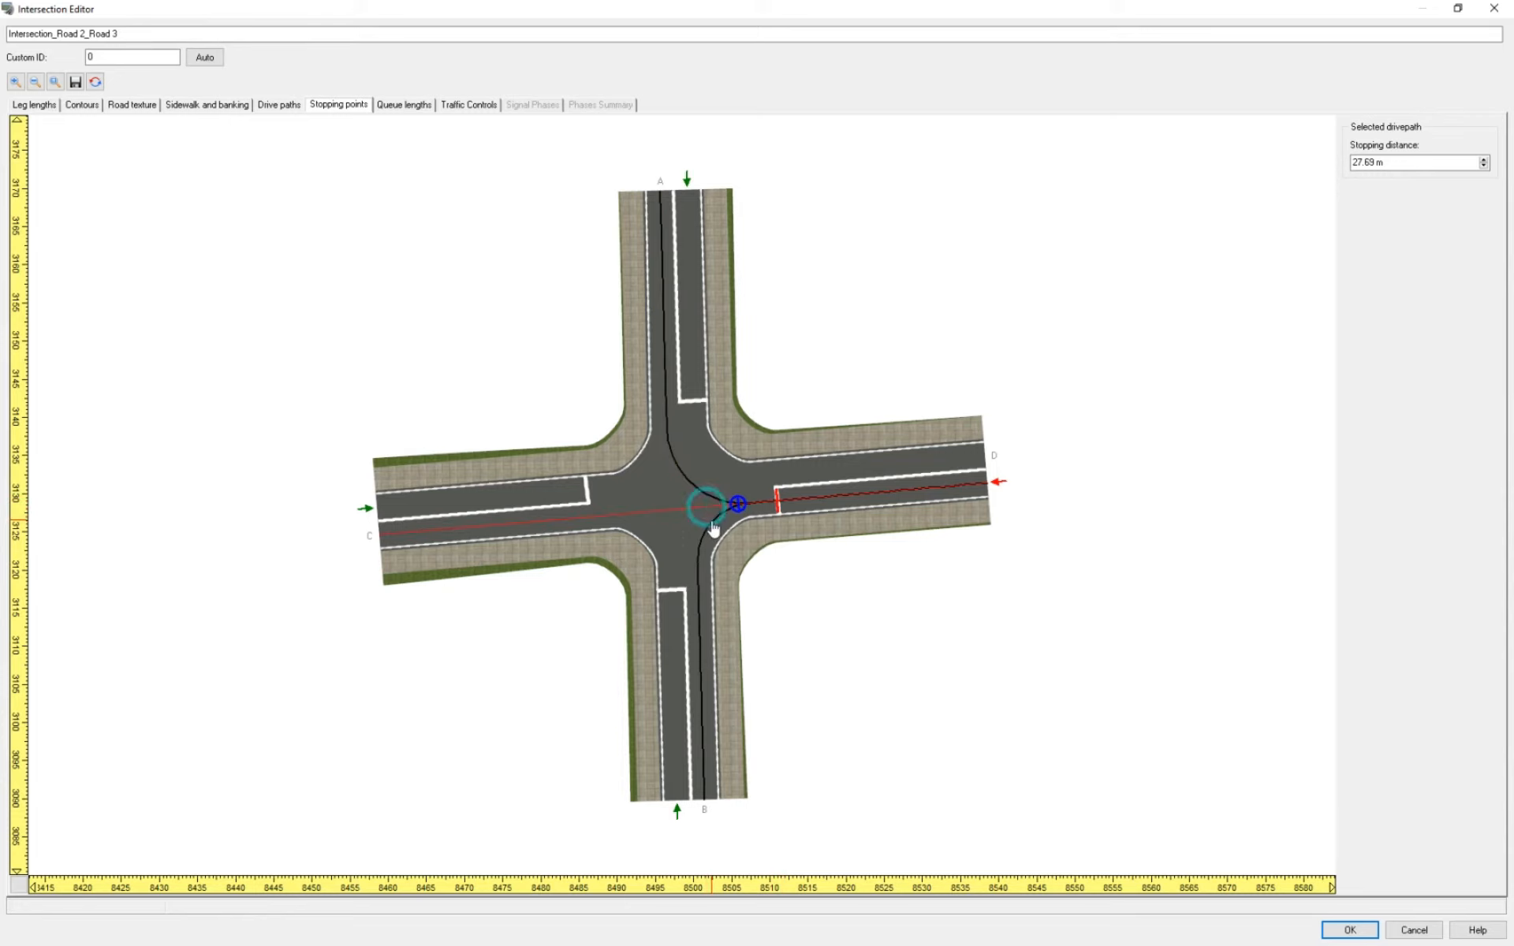
click(839, 355)
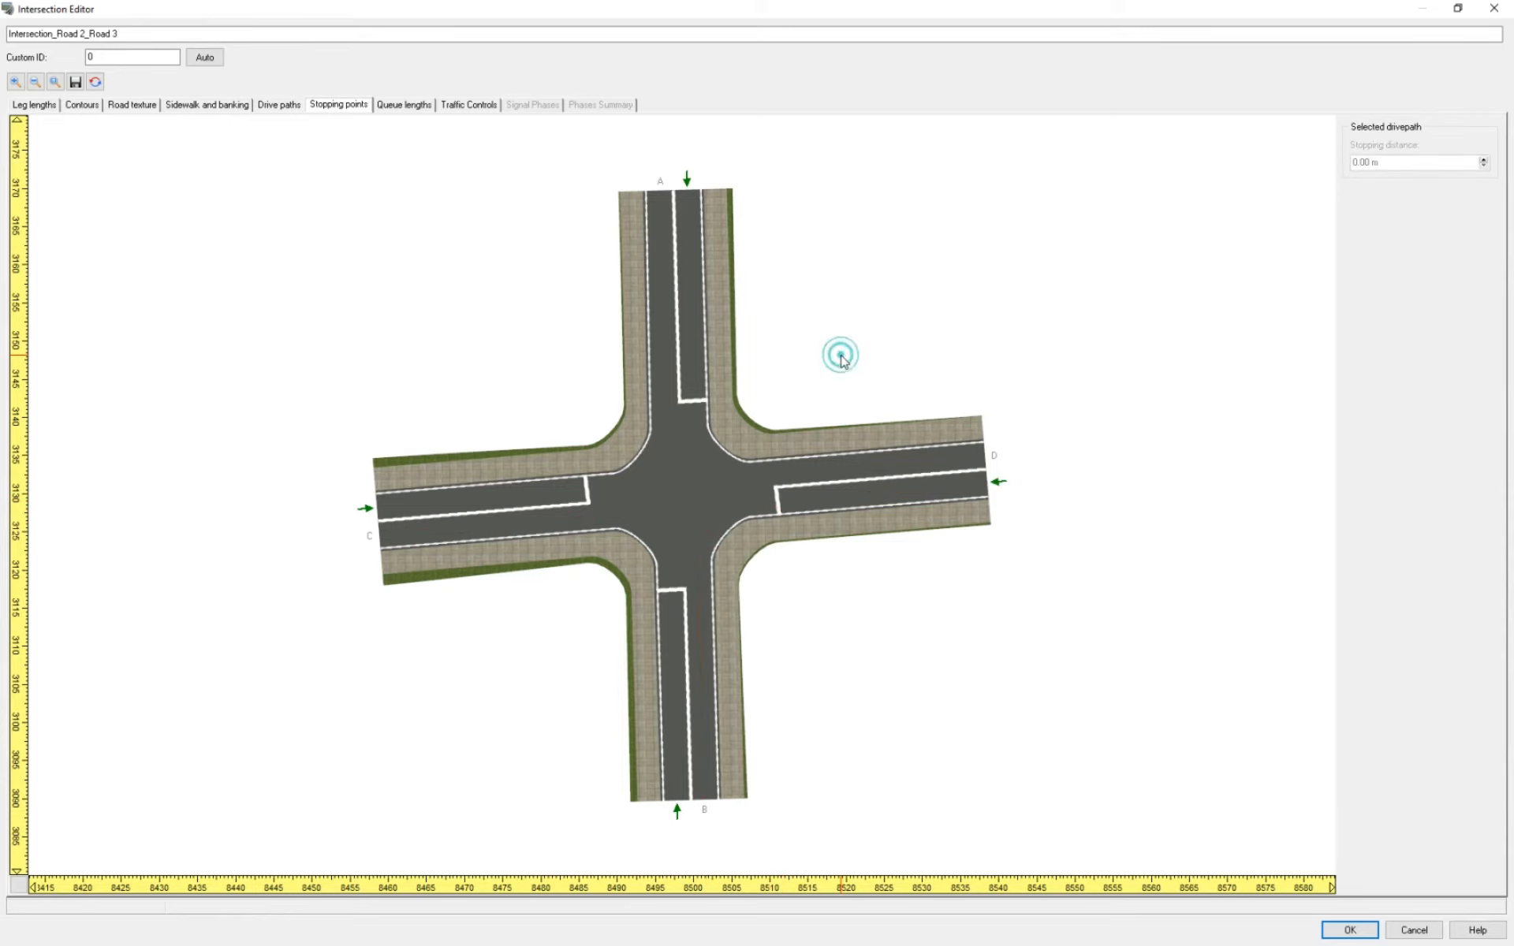
Step: Set the queue lengths for traffic entering from leg D to 5 towards A, 1 towards B and 4 towards C
click(405, 109)
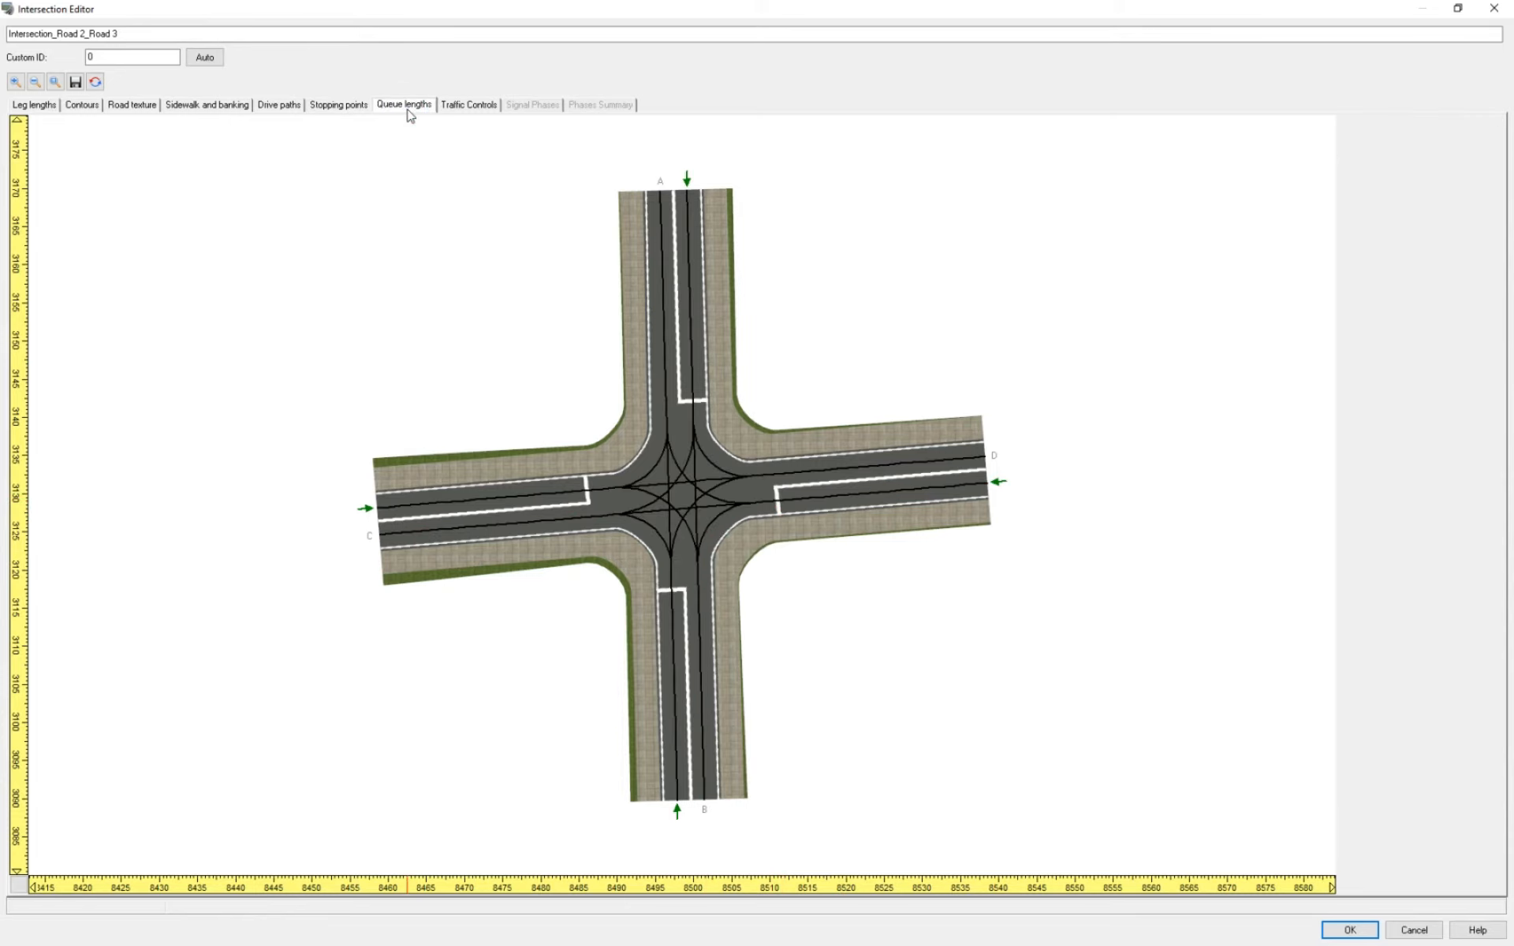
click(1002, 485)
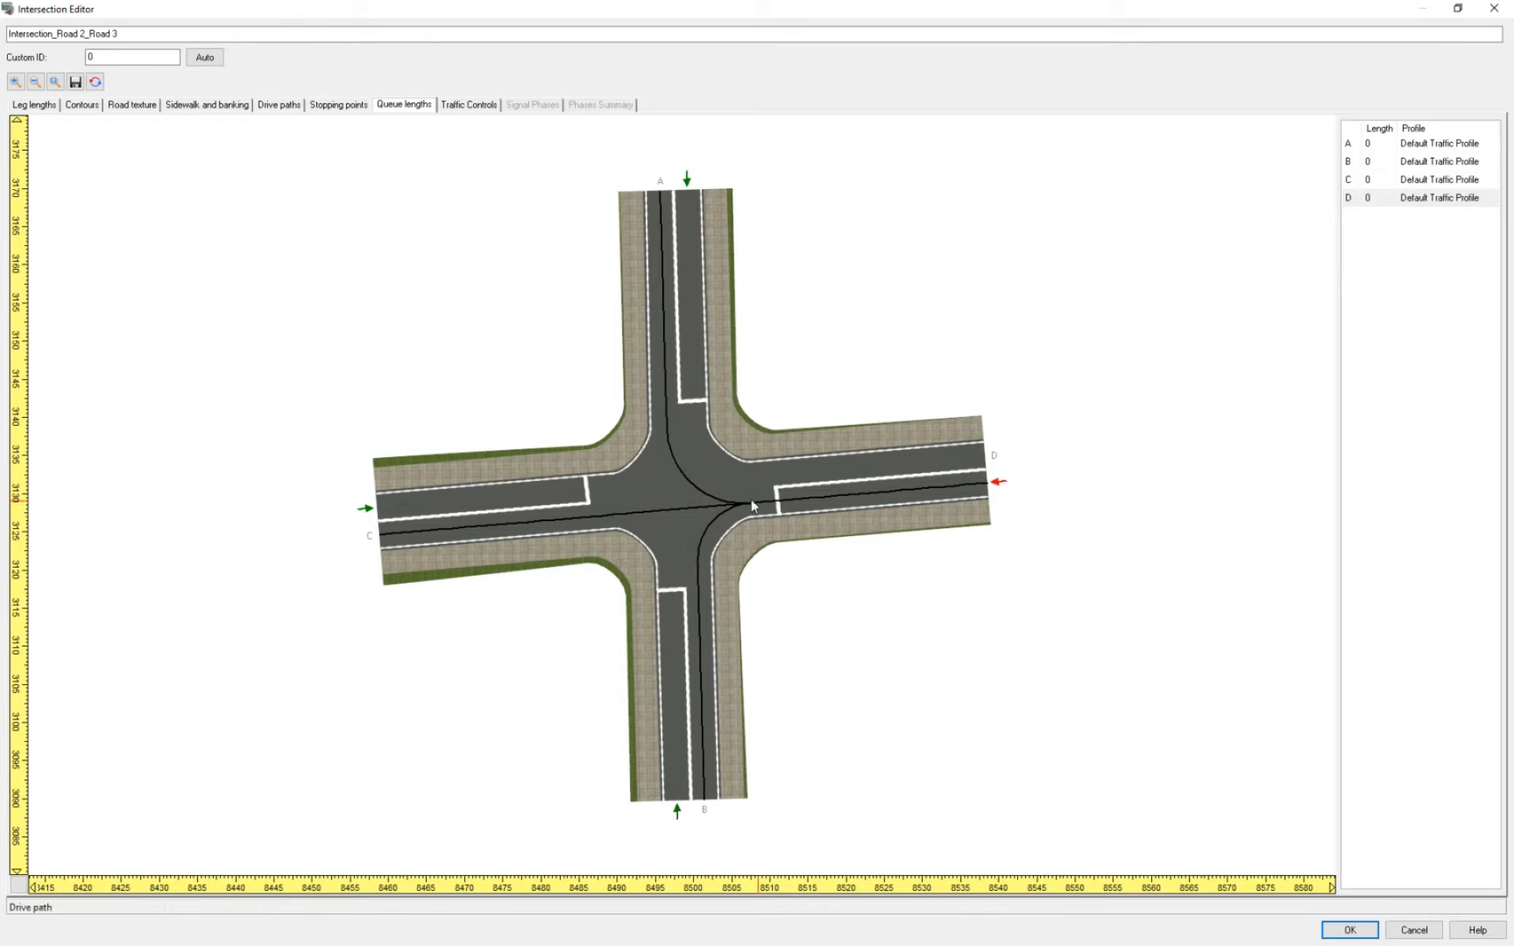
click(704, 498)
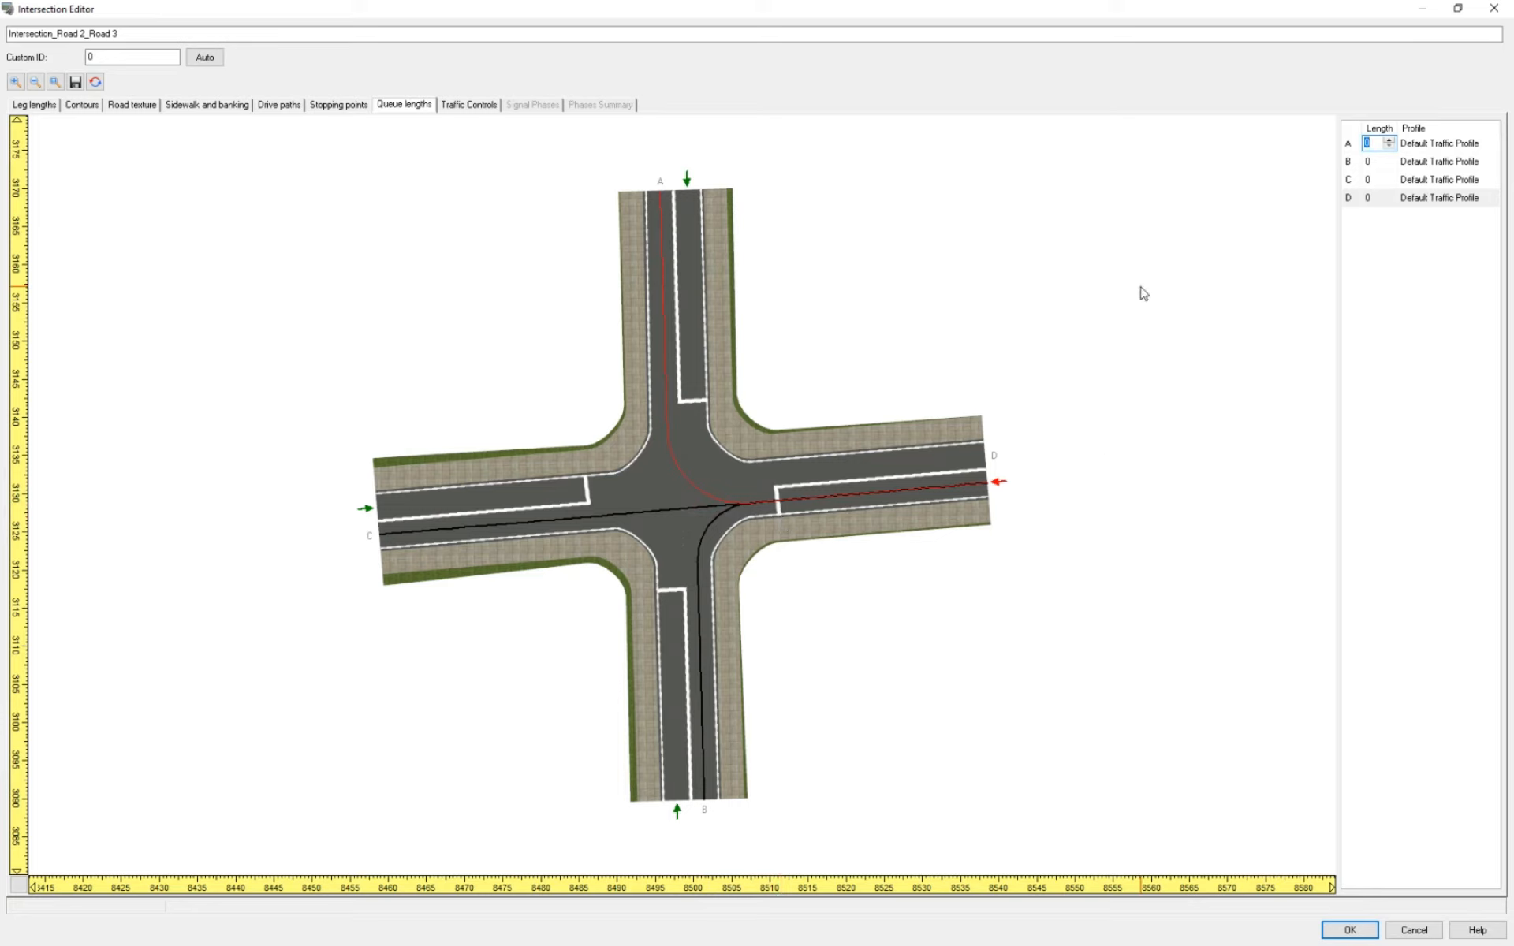
text(5)
click(1373, 162)
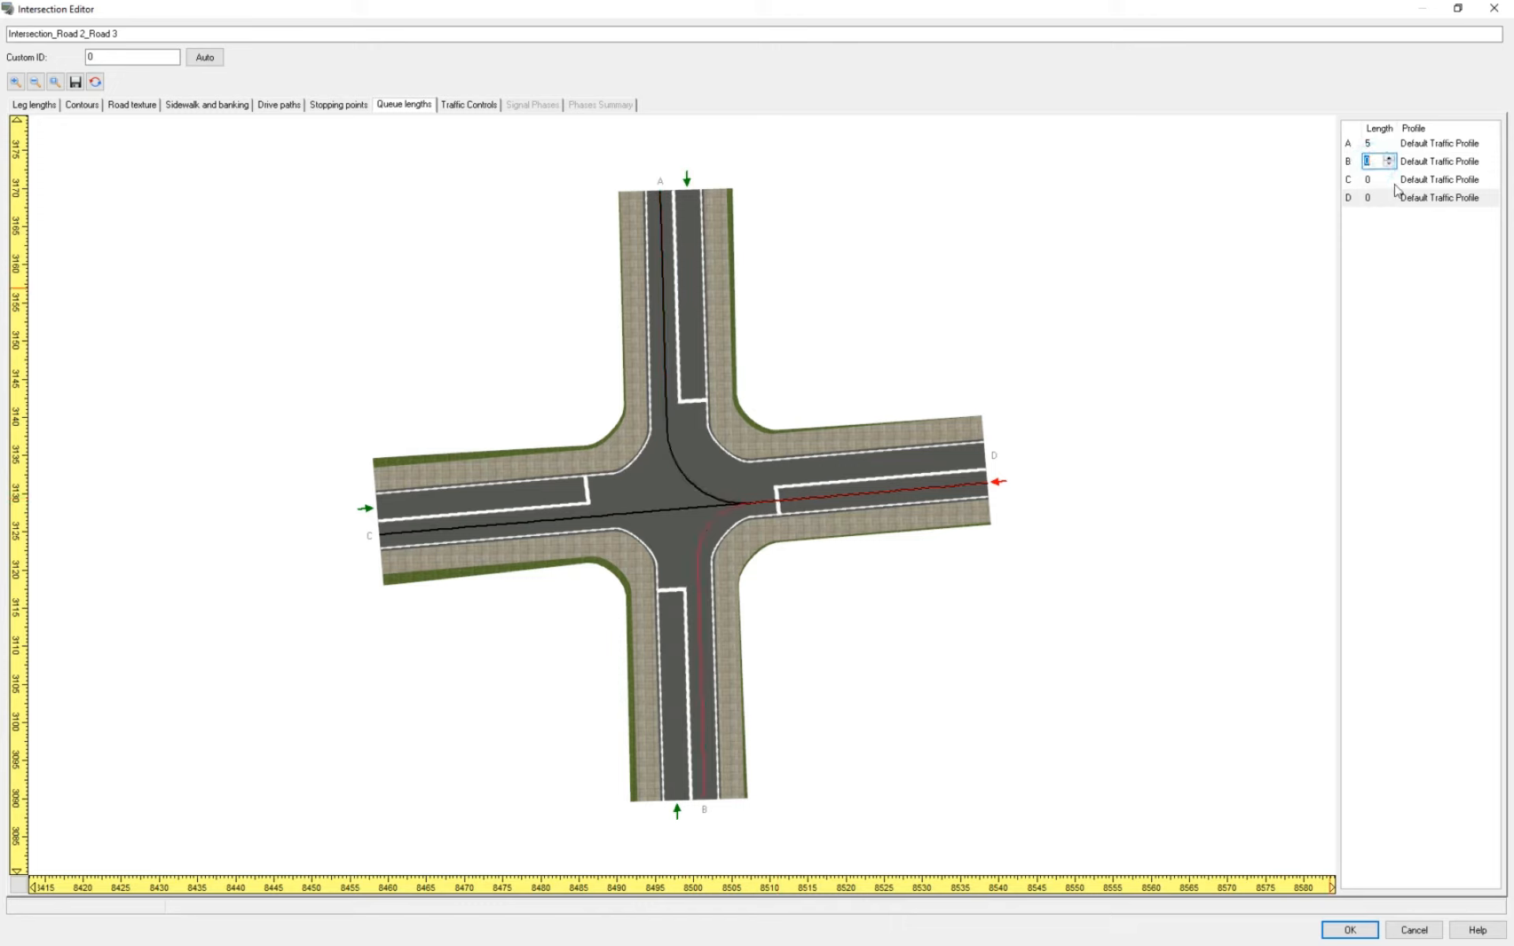
text(1)
click(1390, 181)
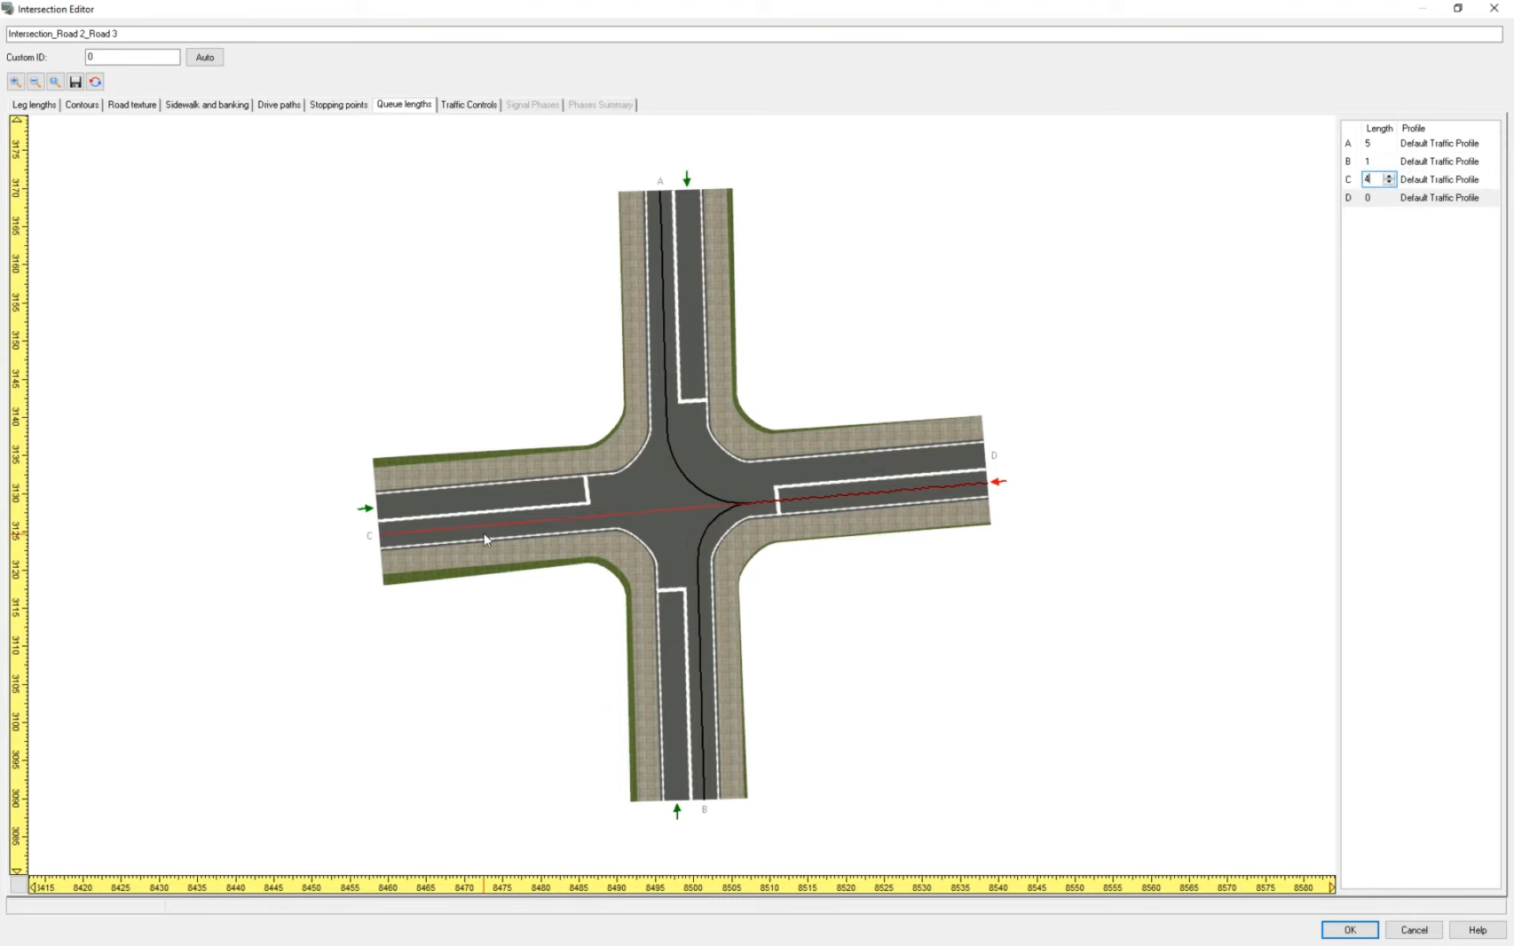
click(843, 397)
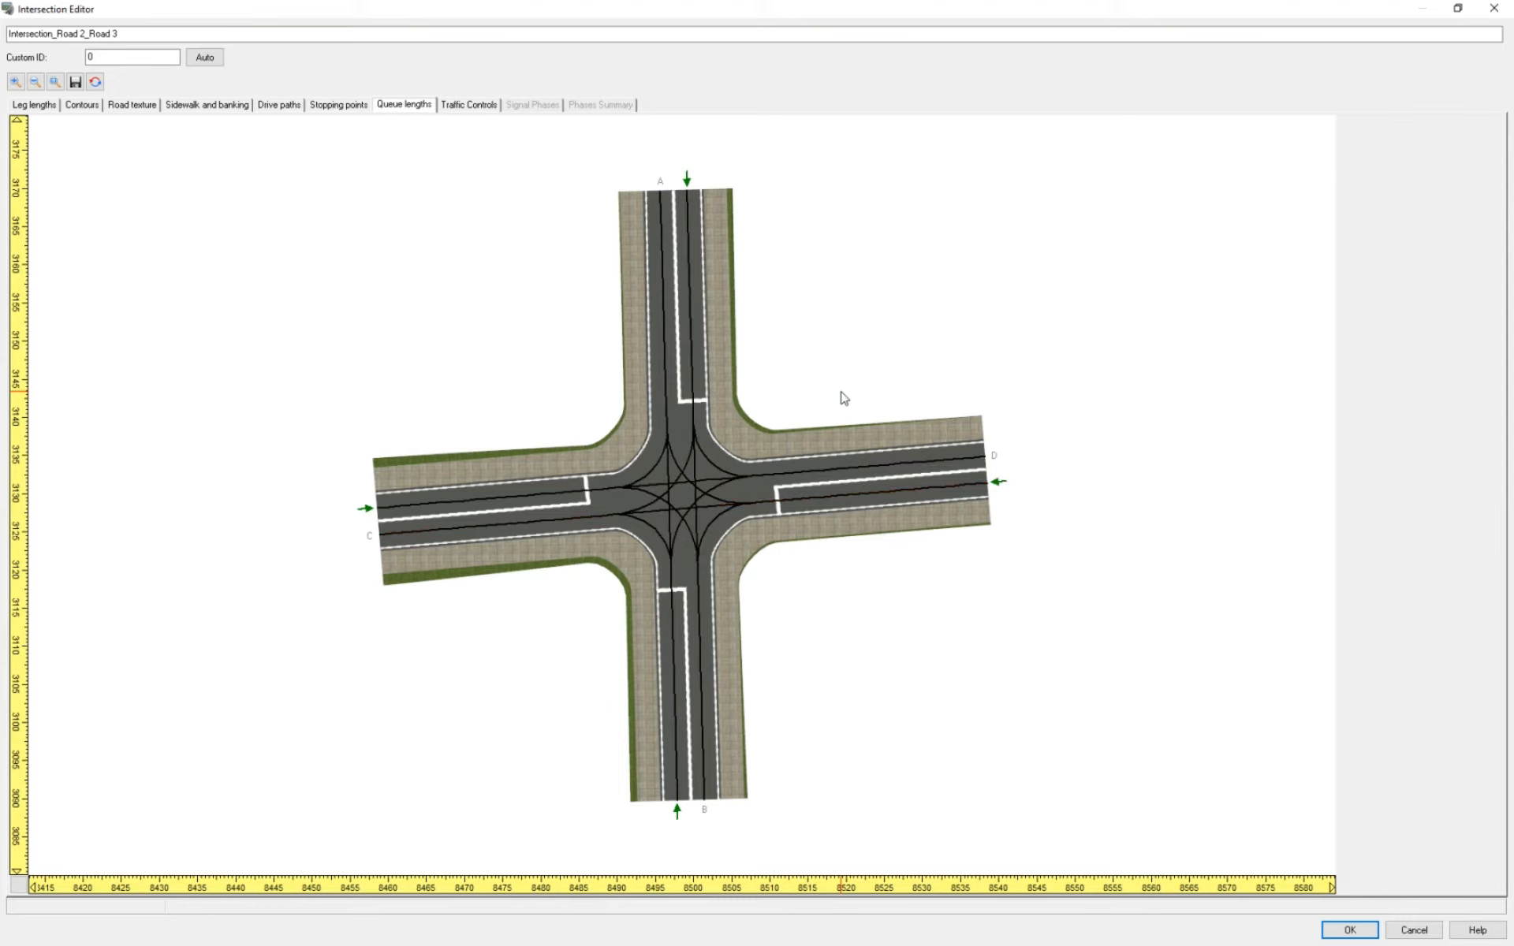
Step: Set the traffic control of the leg D entry to Stop, and enable signals for the intersection
click(463, 107)
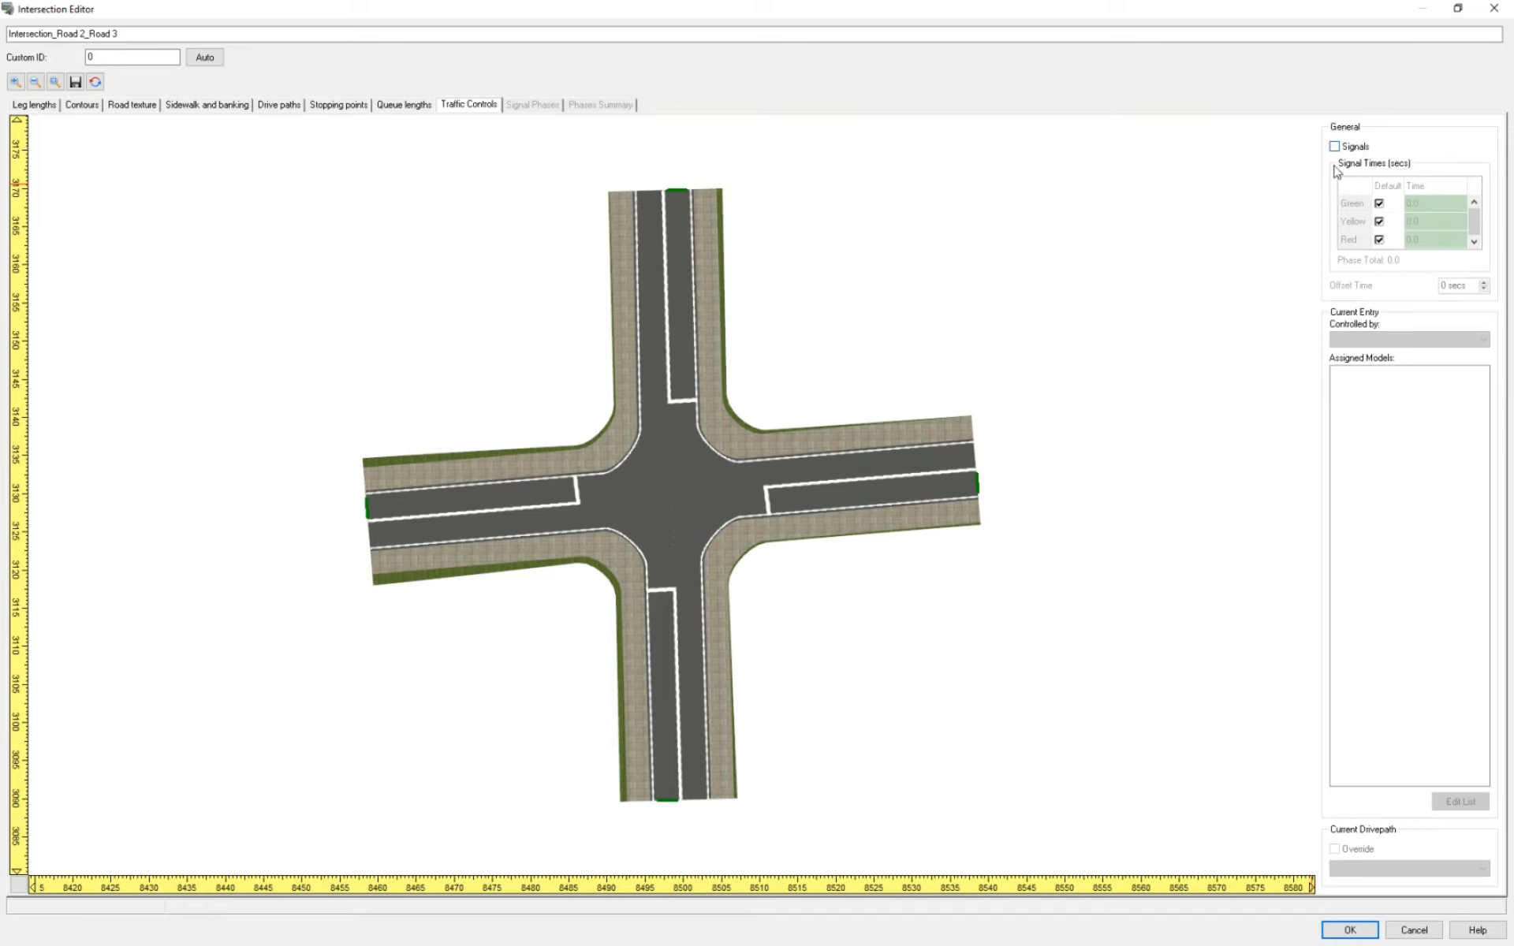
click(980, 485)
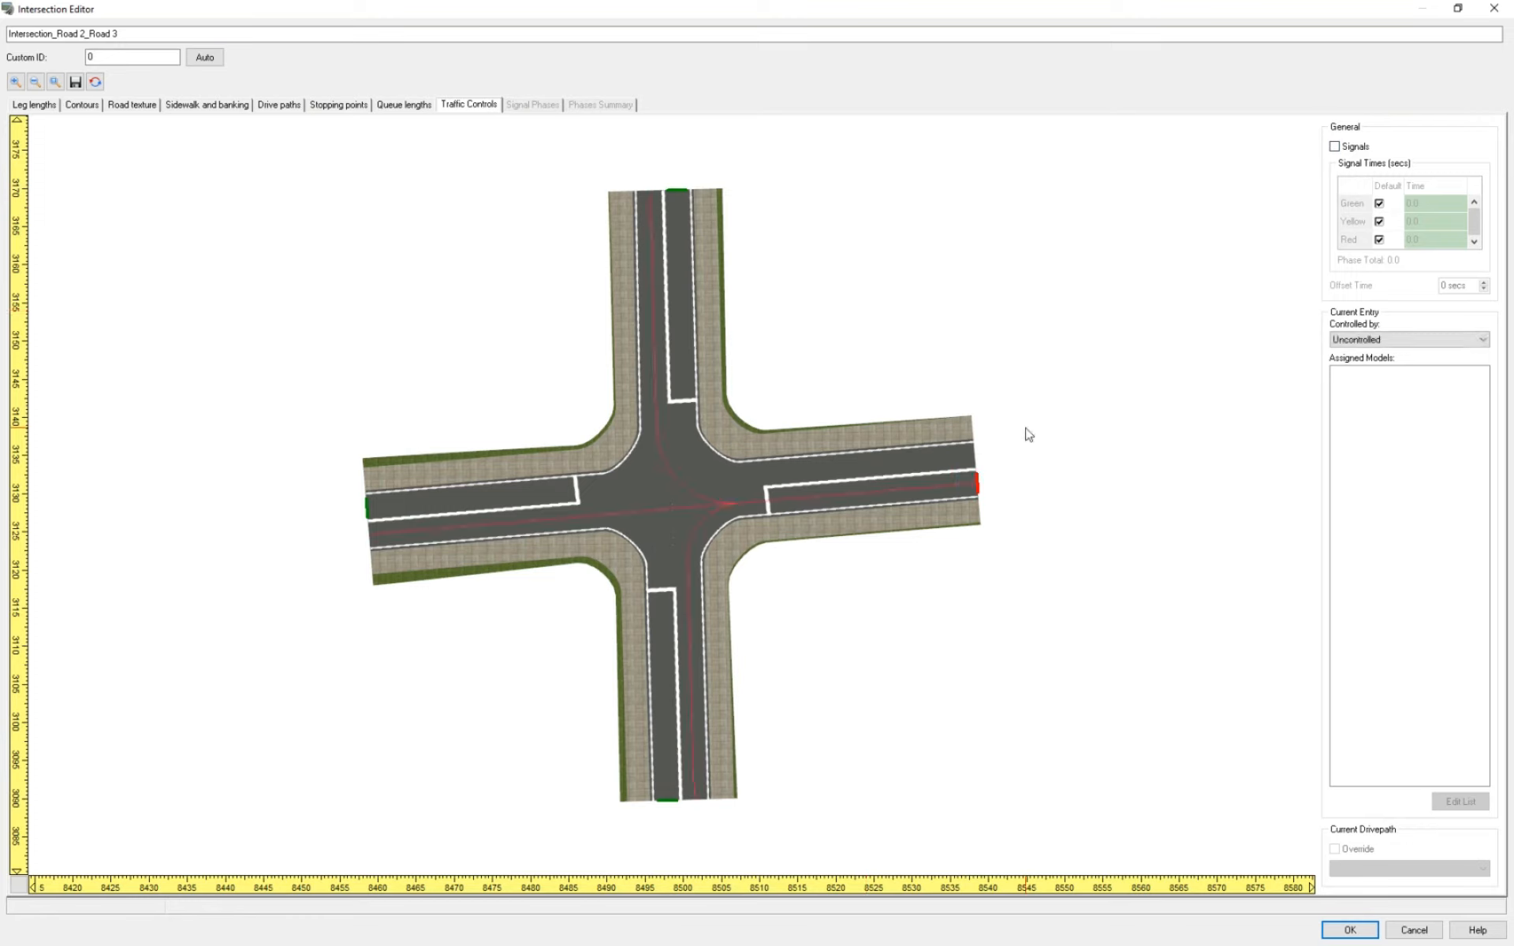
click(1354, 340)
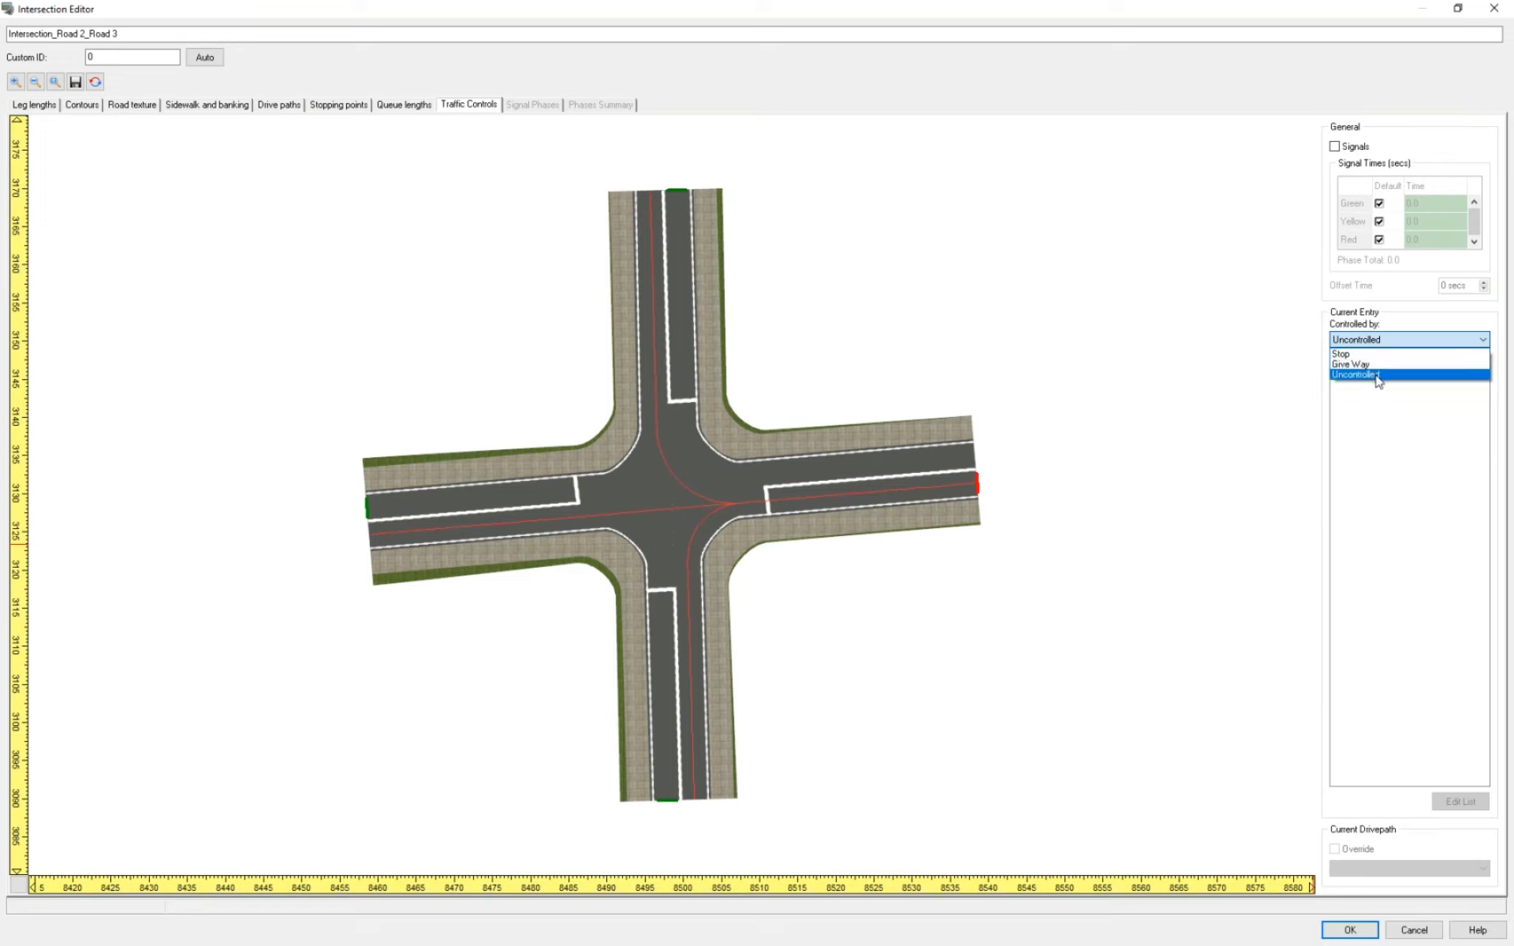
click(1367, 356)
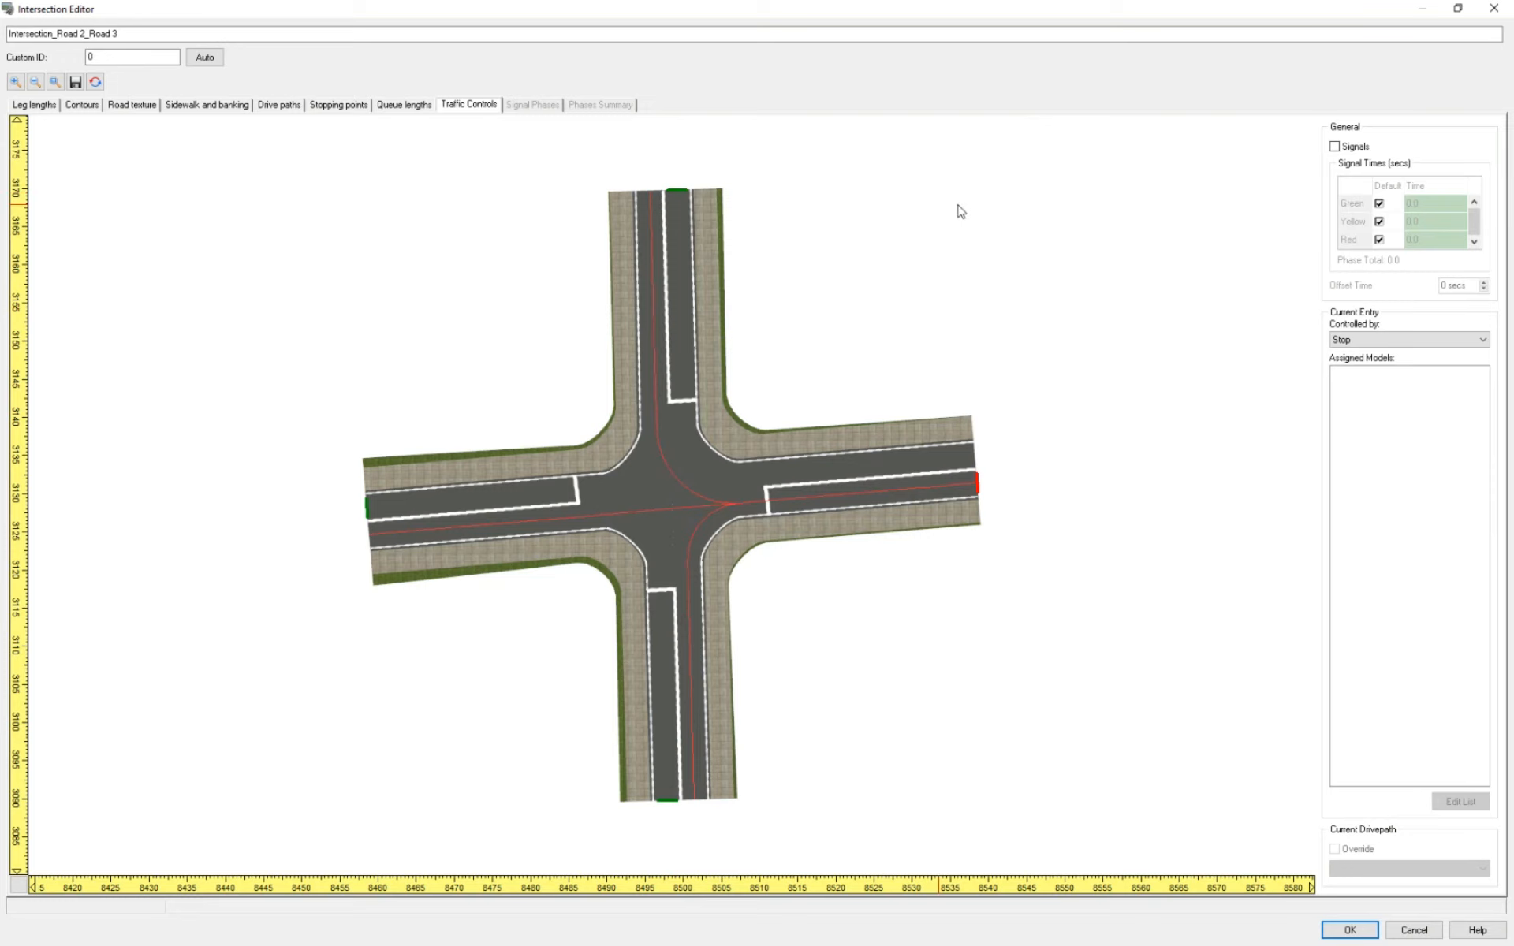
click(1337, 148)
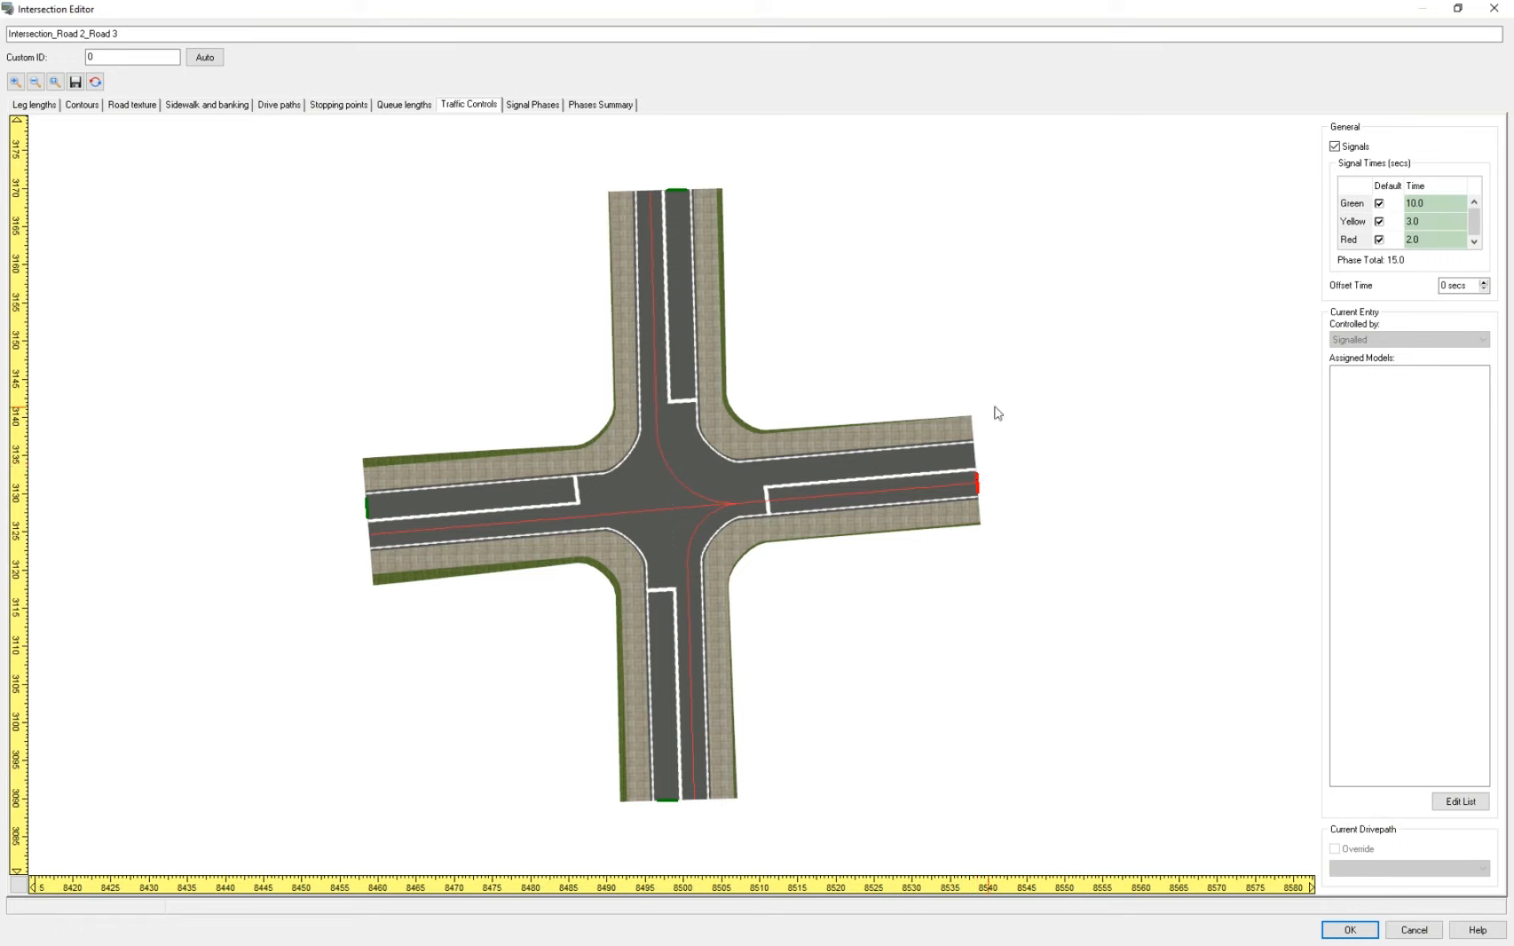
Step: Try overriding the traffic control of the drive path from D to A as Uncontrolled, and remove the override
click(674, 471)
click(1345, 850)
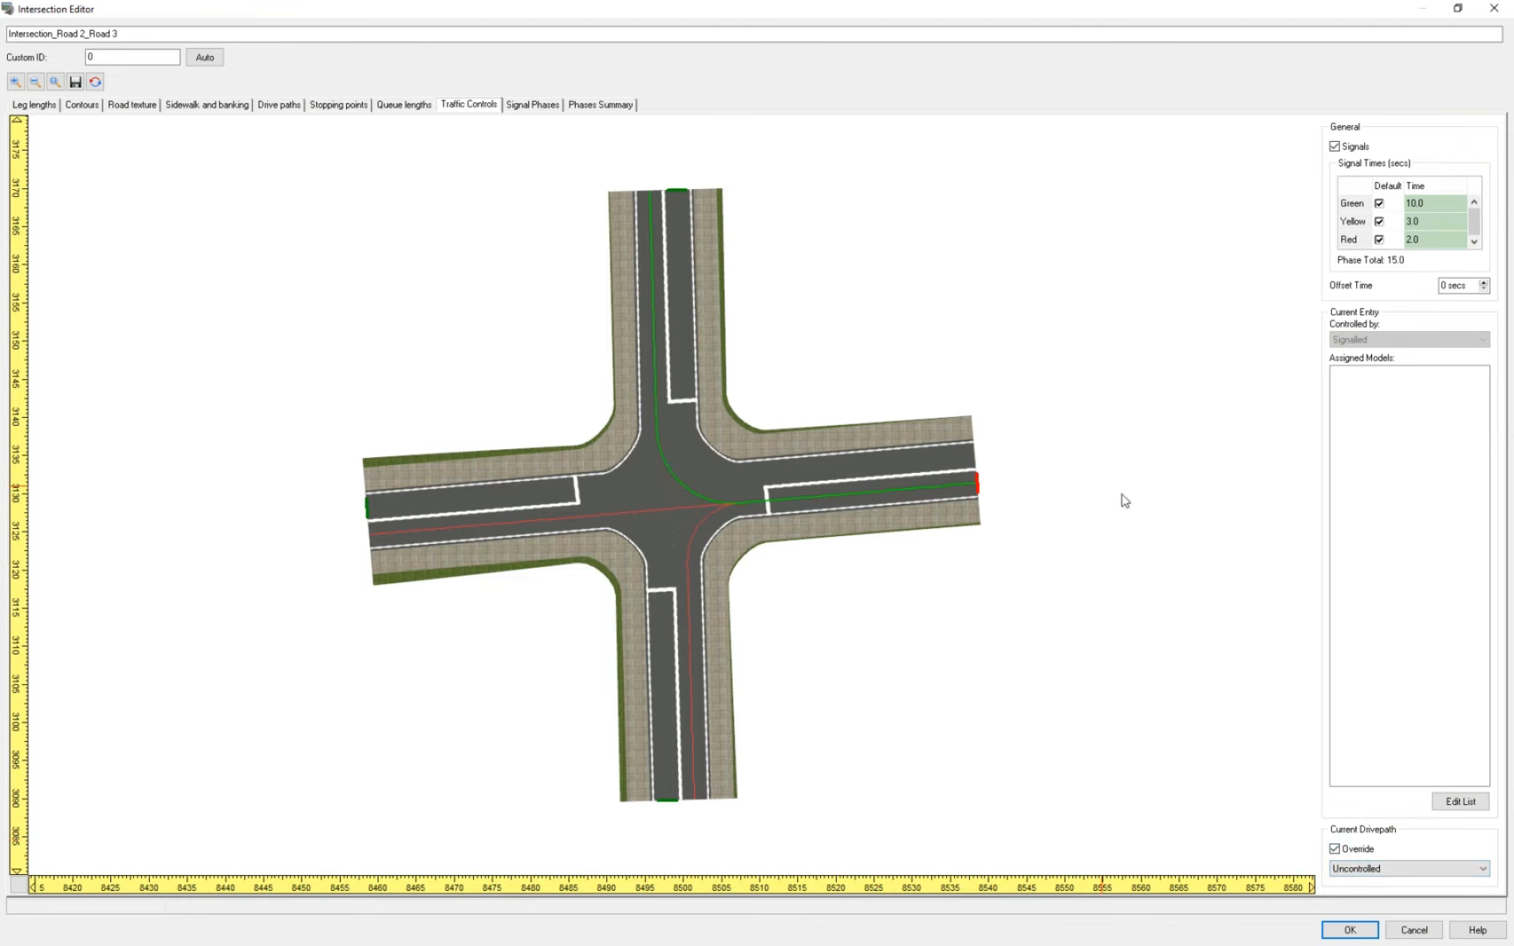
click(1358, 870)
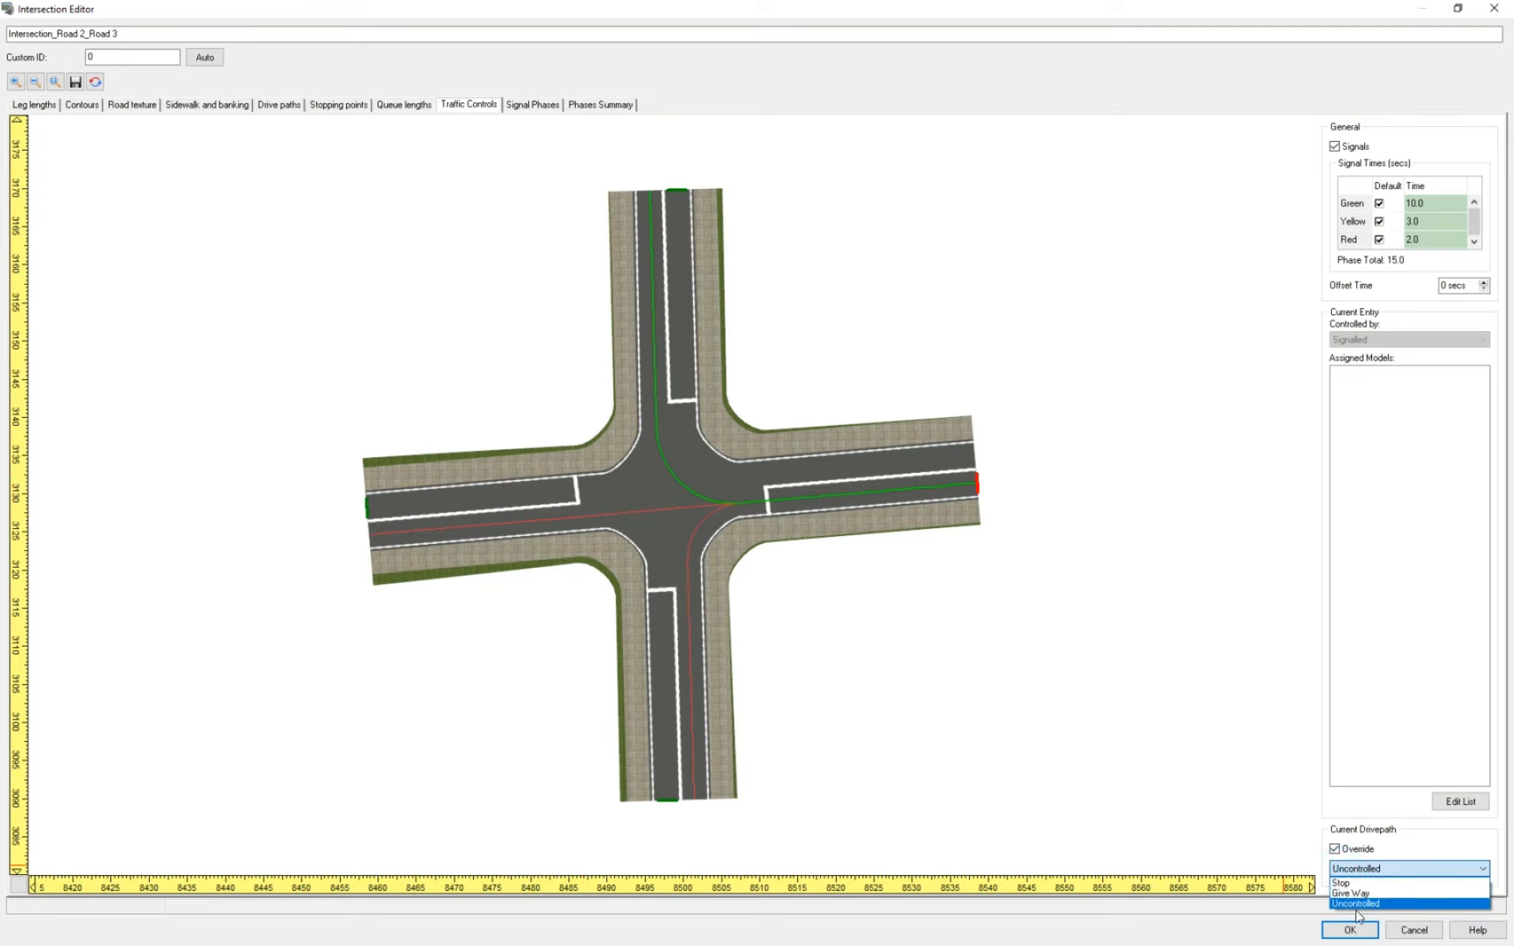
click(1361, 867)
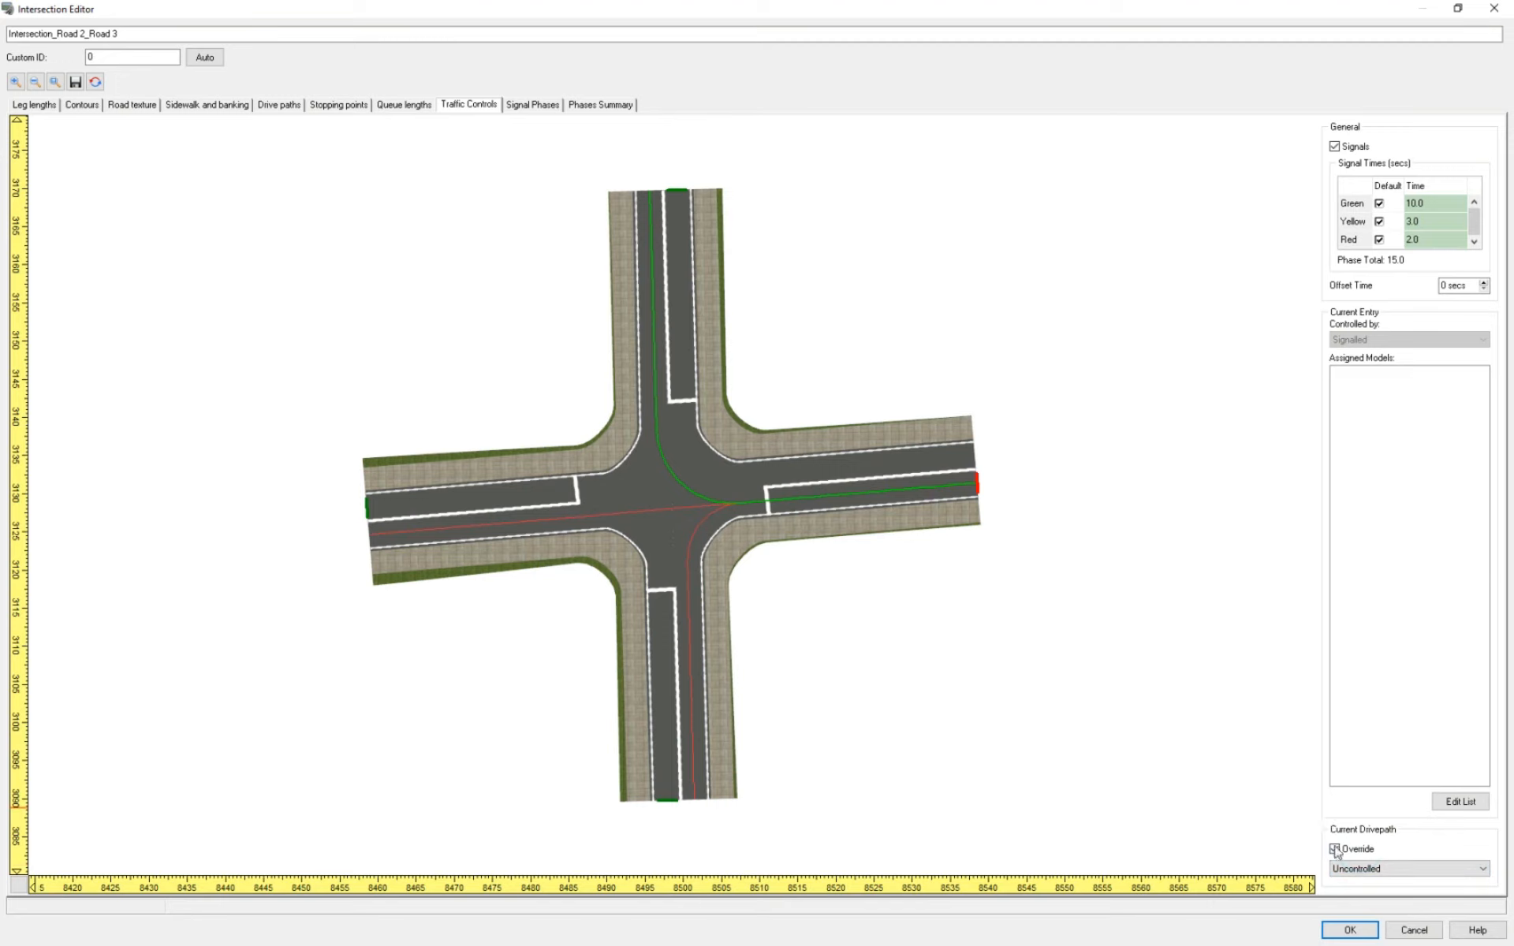
click(1335, 849)
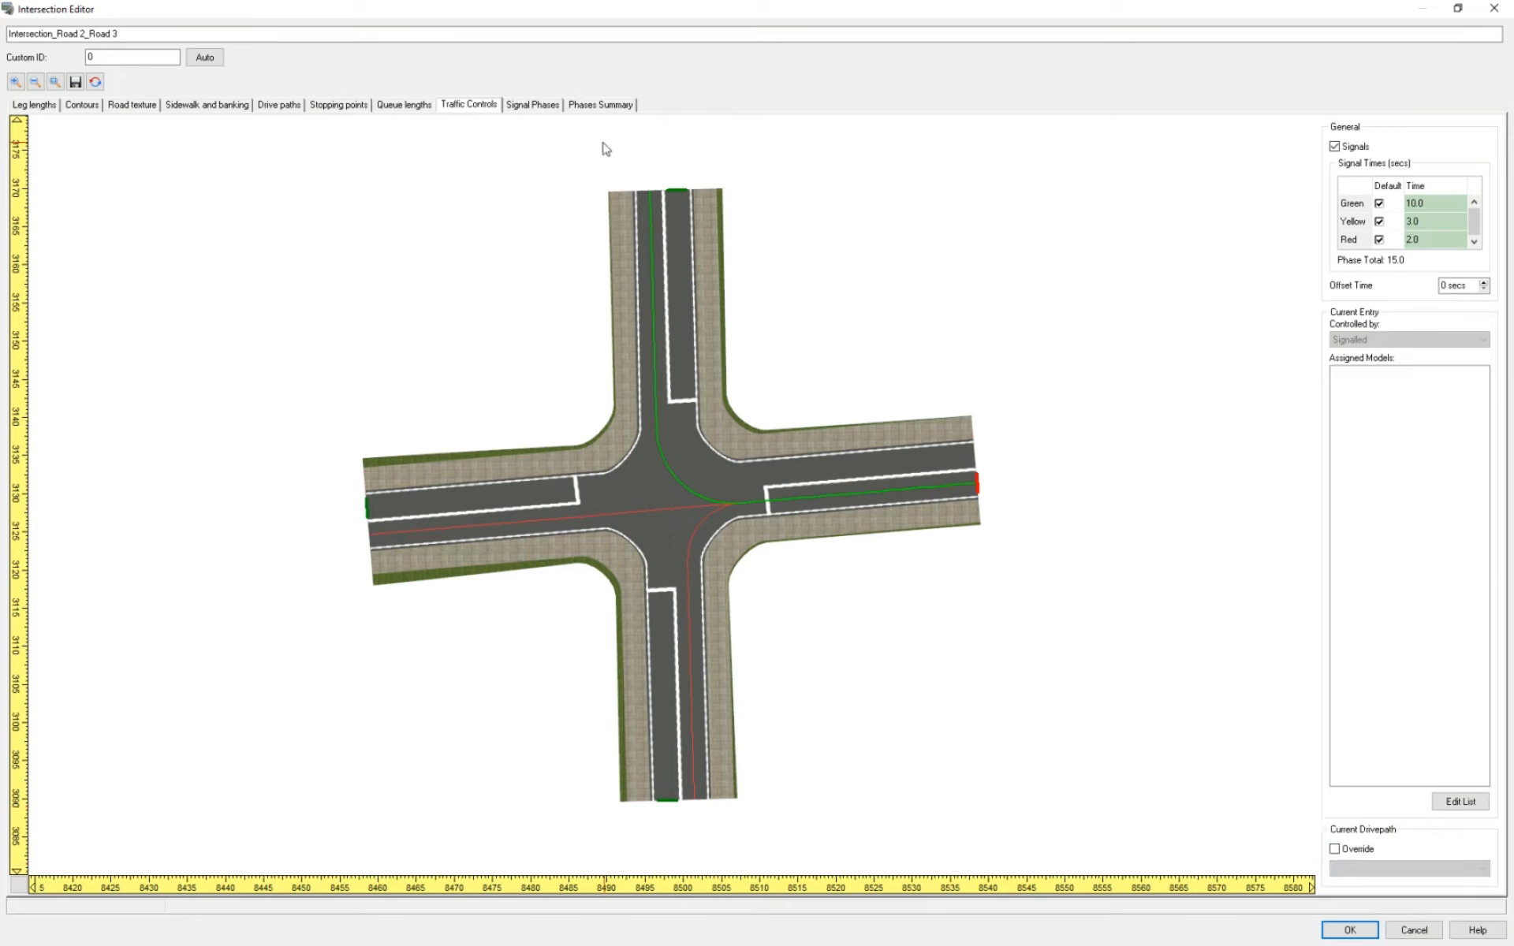
Step: Compare the signals of Phase 1 and Phase 2, and review the green, yellow and red times in the phases summary
click(532, 106)
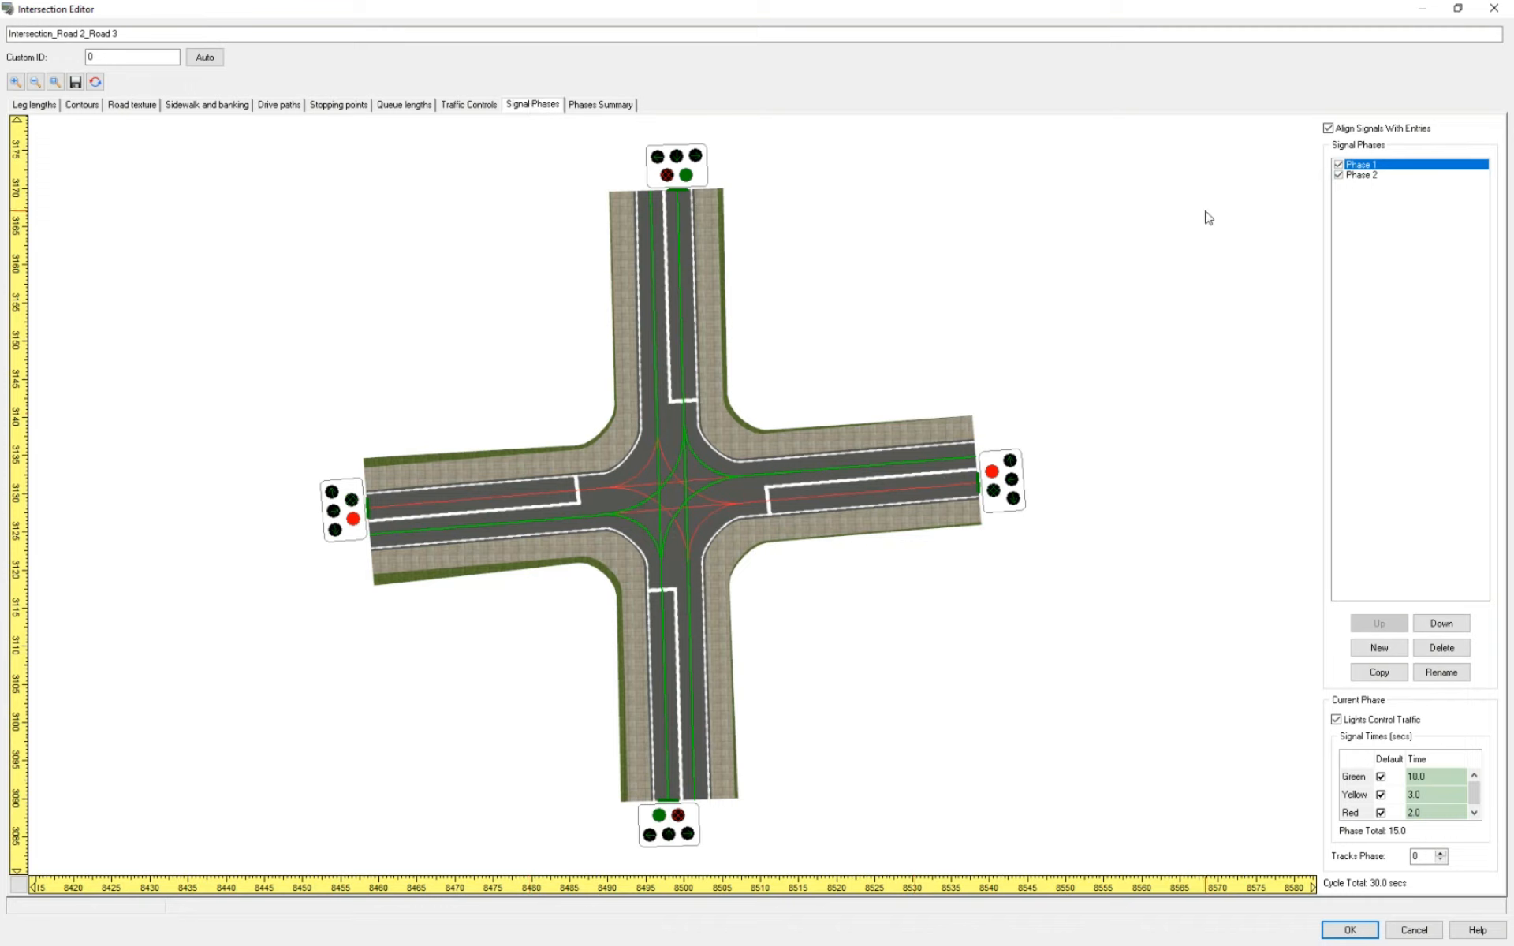
click(1372, 175)
click(1364, 166)
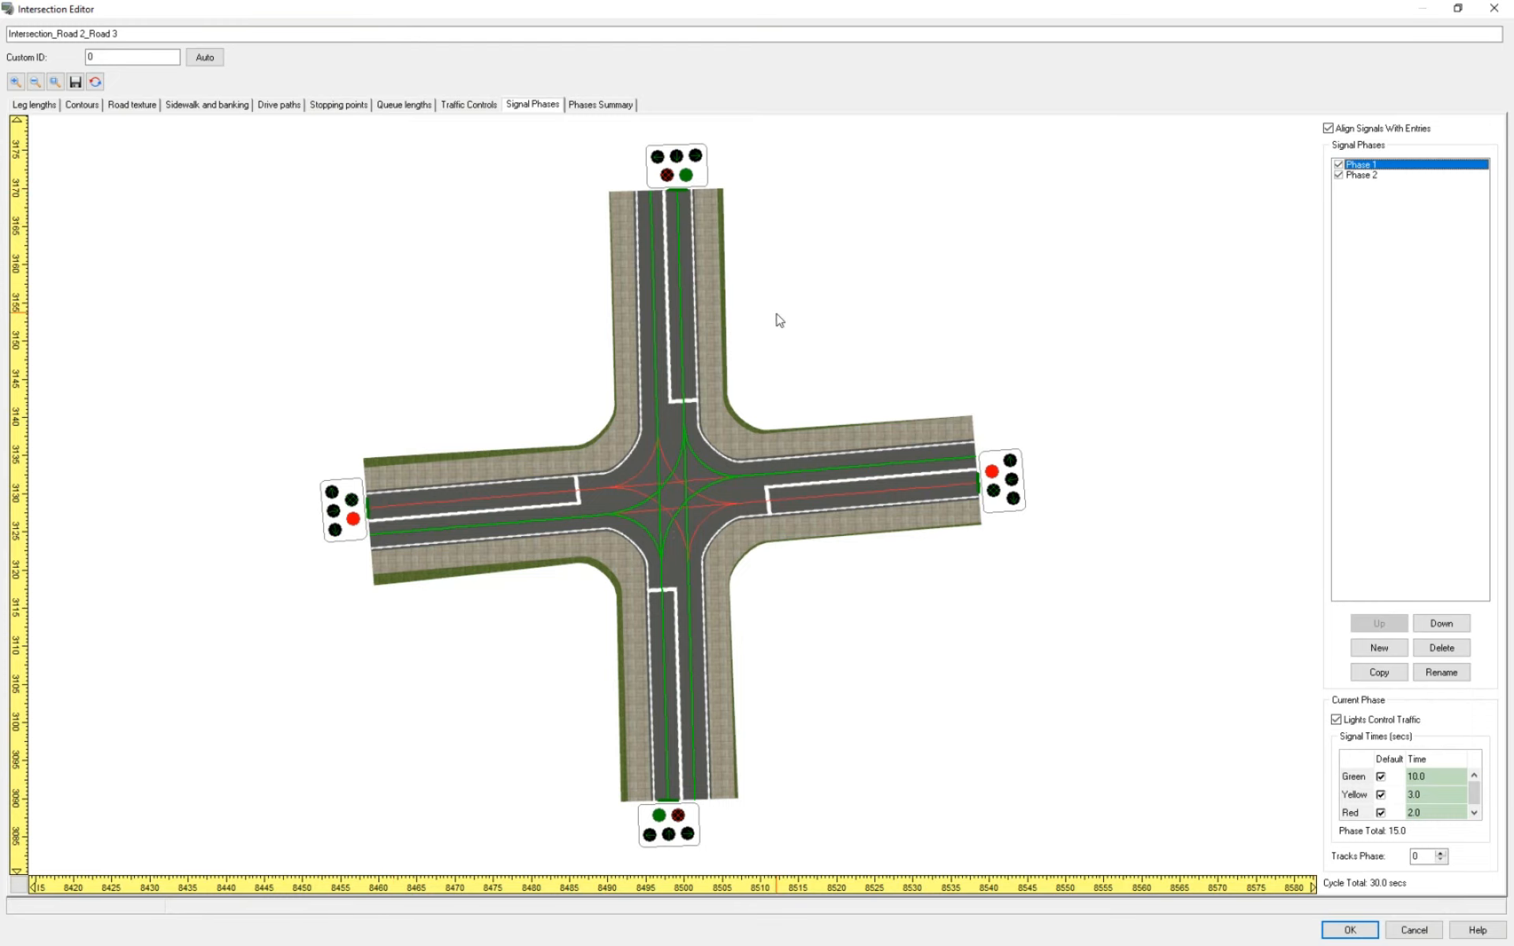
click(1371, 176)
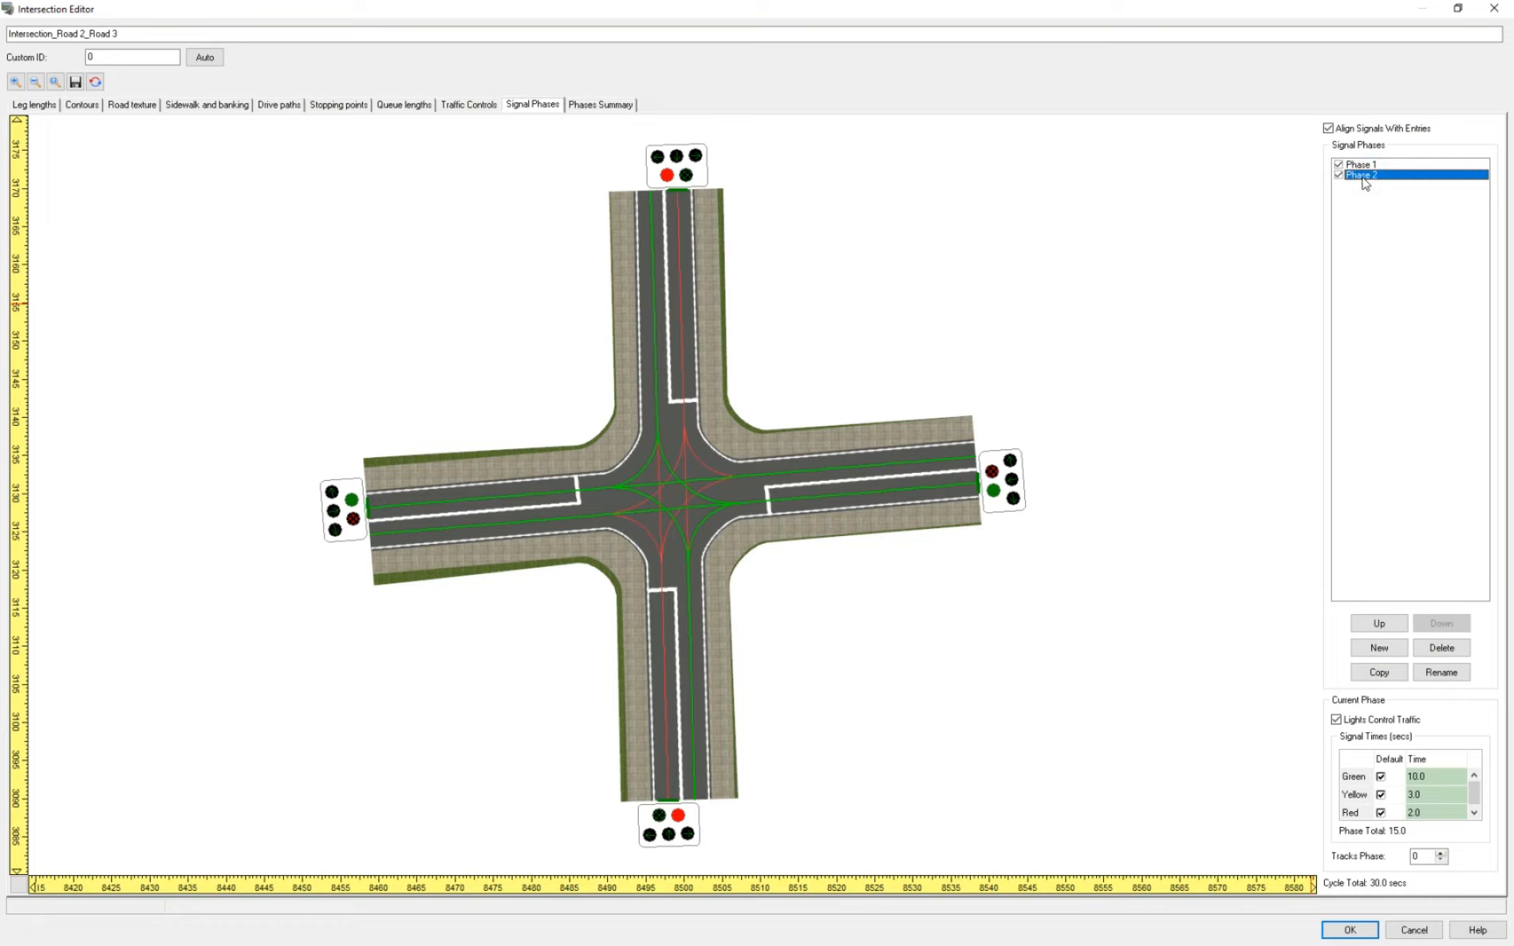
click(623, 111)
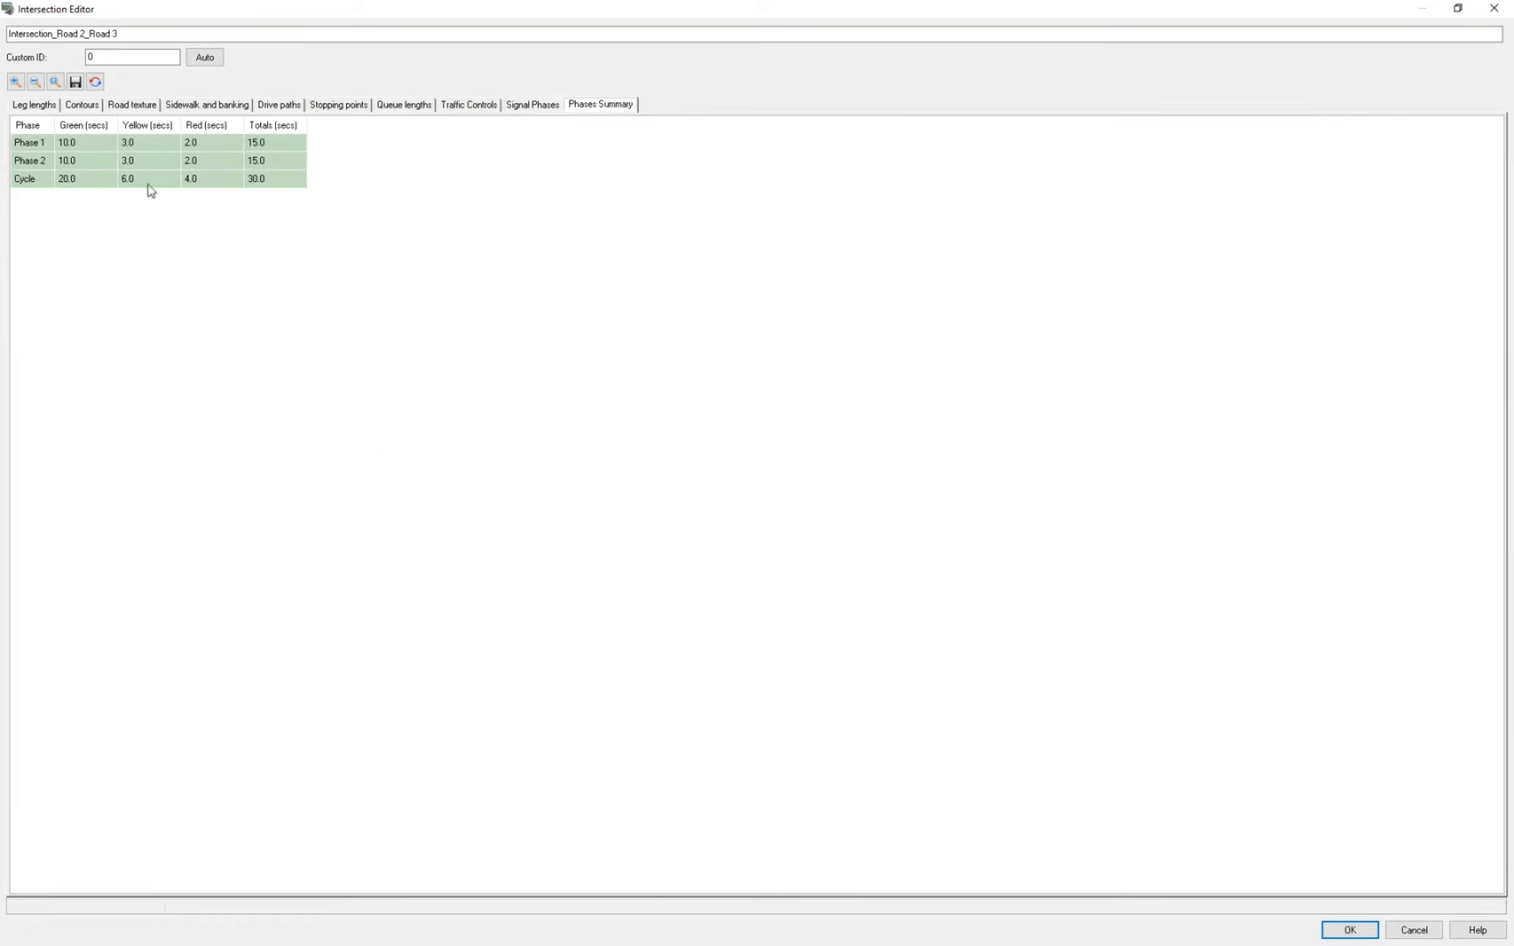
click(517, 105)
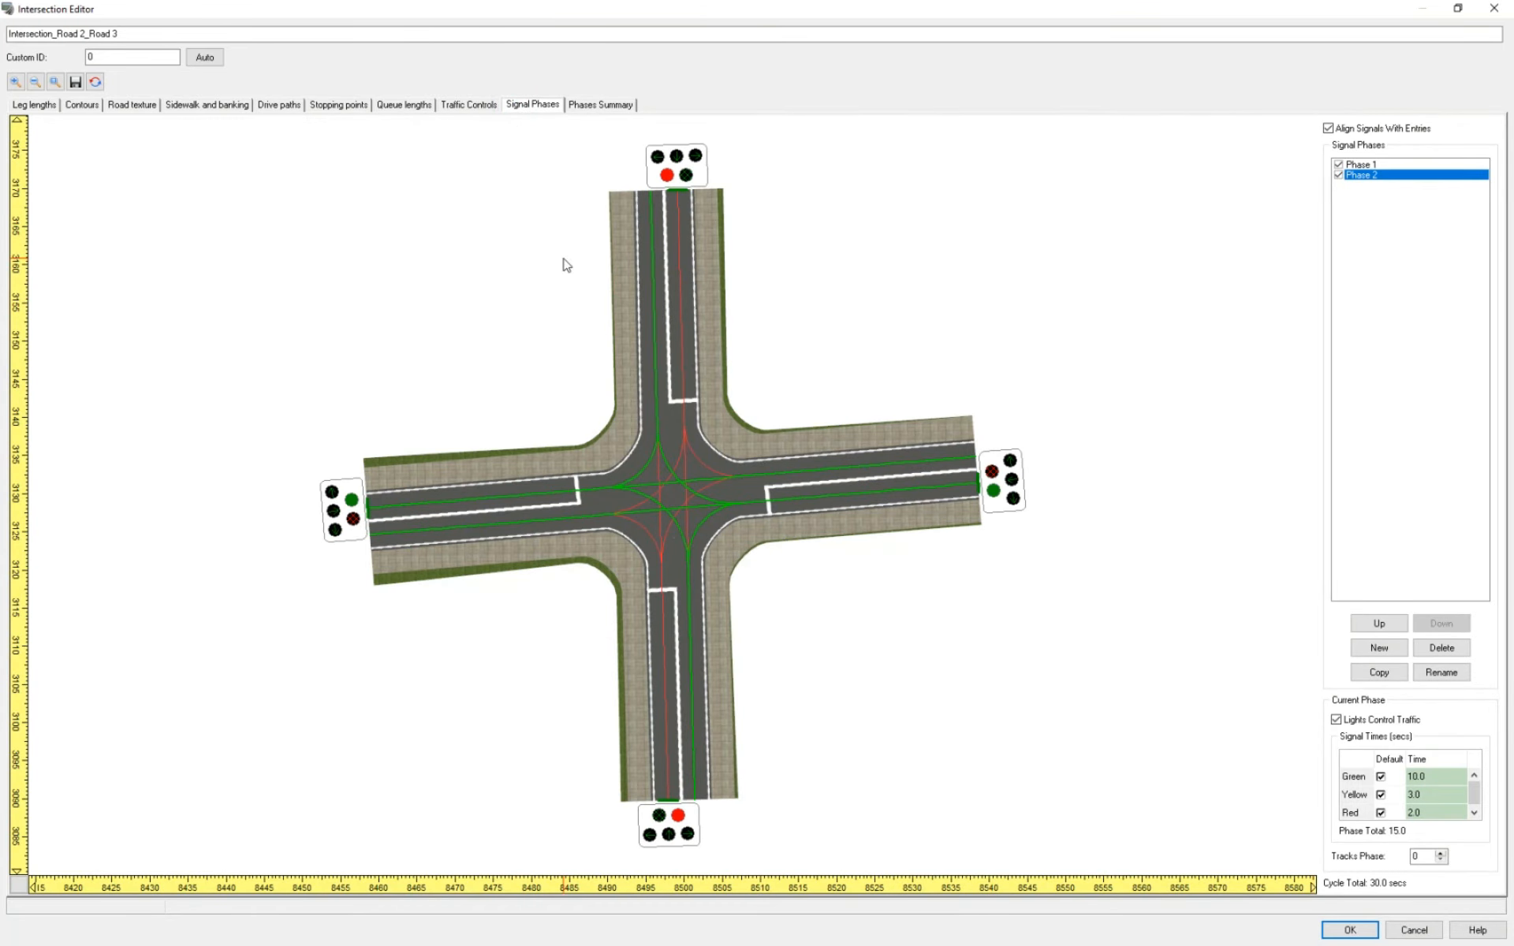
Step: Open the intersection's leg length and roundabout settings
click(31, 106)
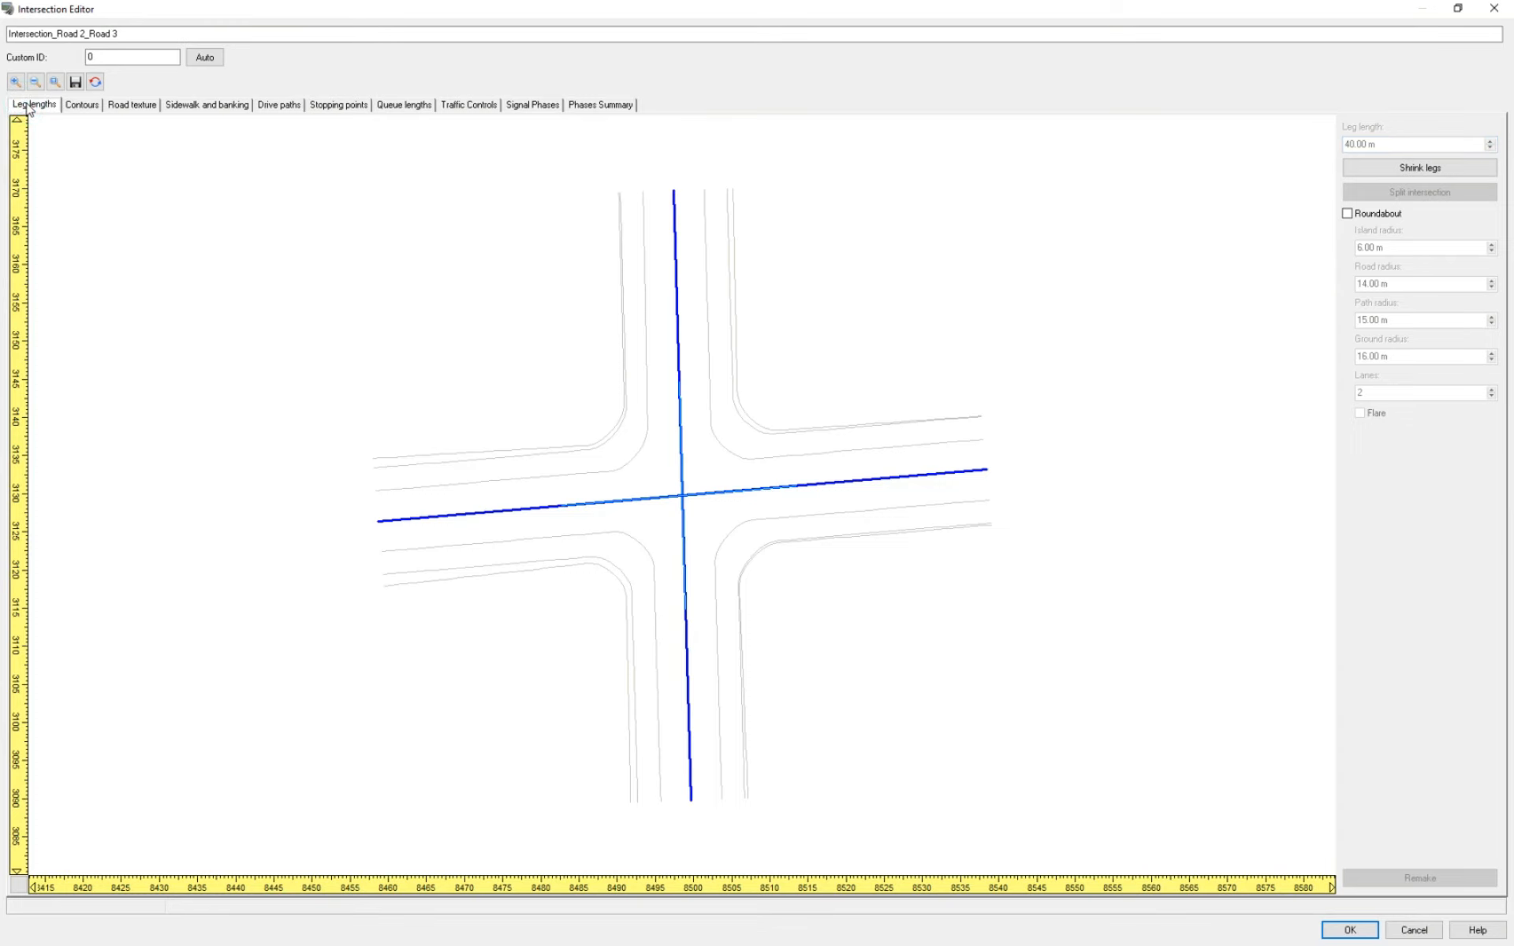